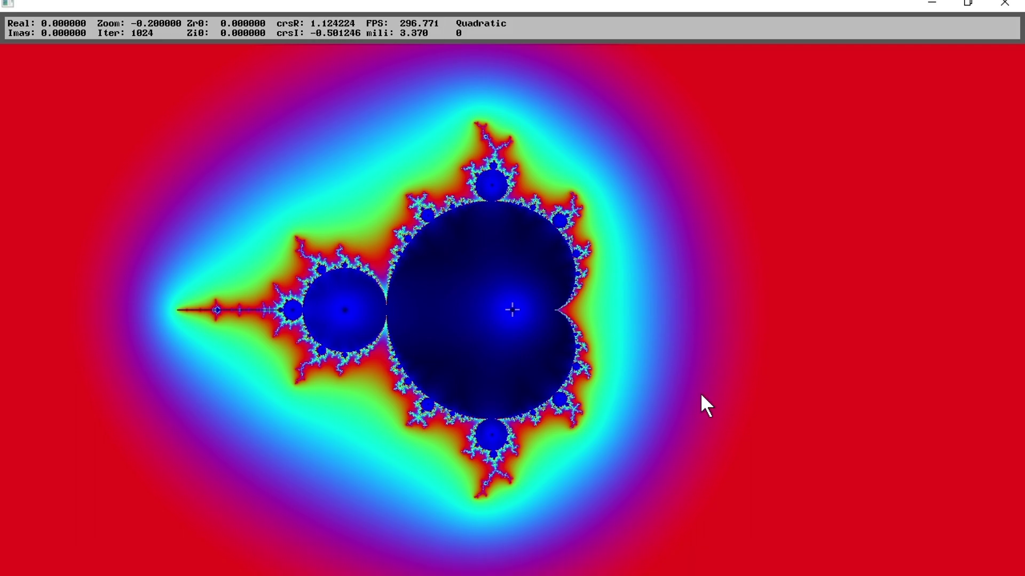
key(Left)
key(Down)
key(Up)
key(Left)
key(Right)
key(Right)
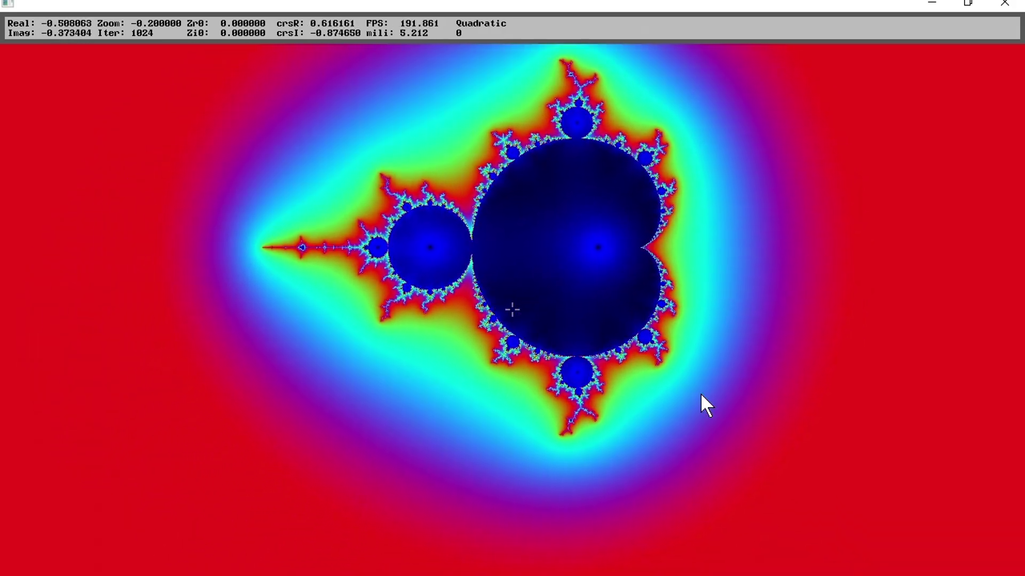
key(Right)
key(Up)
key(Up)
key(Left)
key(Right)
key(Left)
key(Up)
key(Left)
key(Up)
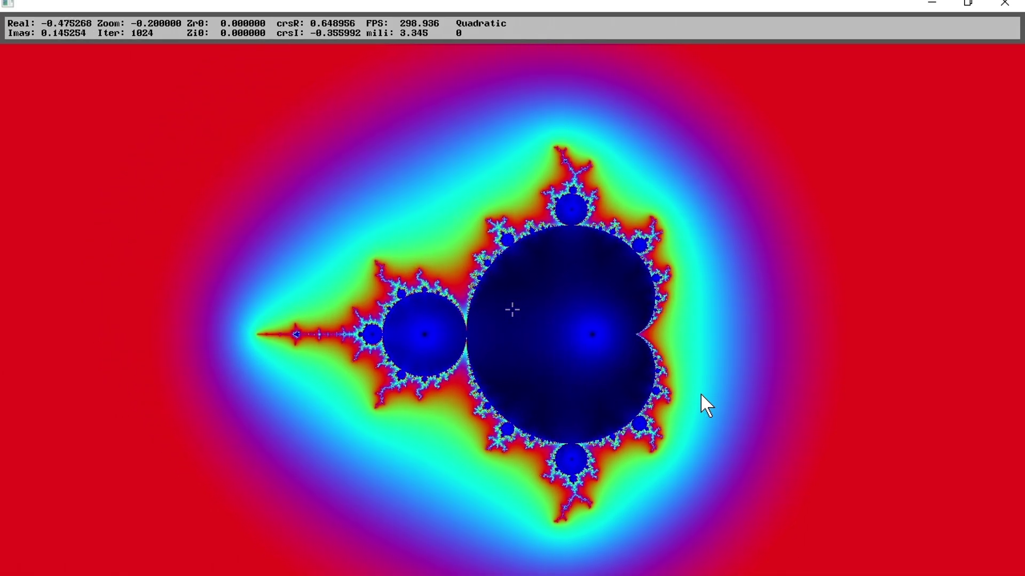
key(Up)
scroll(705, 406, up, 5)
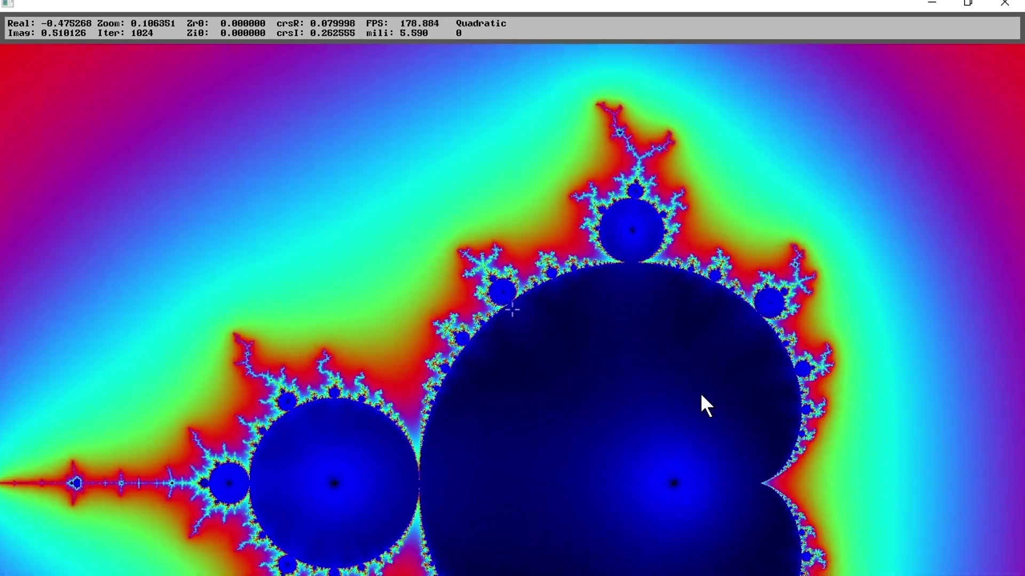
scroll(705, 405, up, 3)
scroll(705, 405, down, 5)
key(Down)
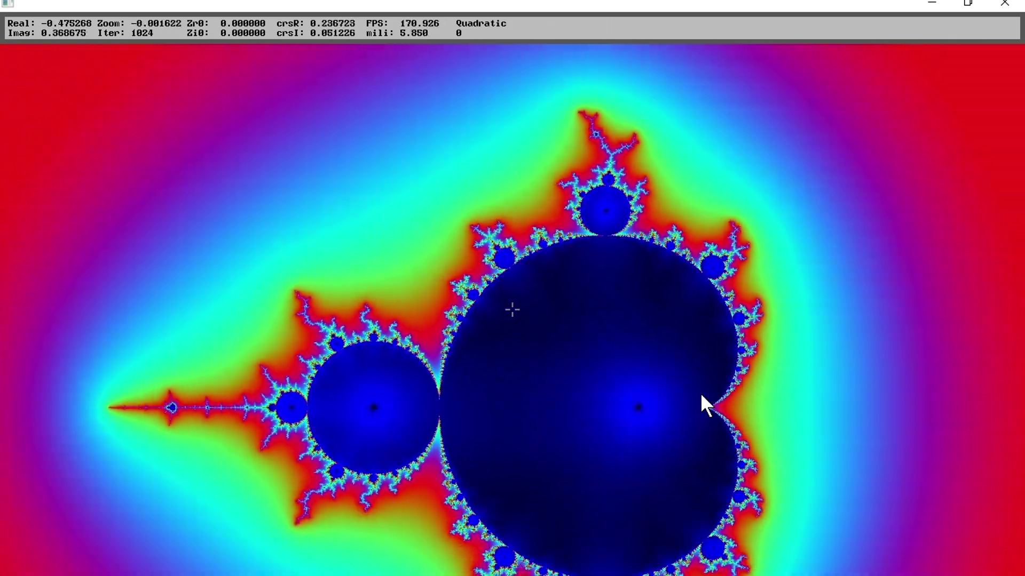
scroll(705, 406, down, 3)
key(Down)
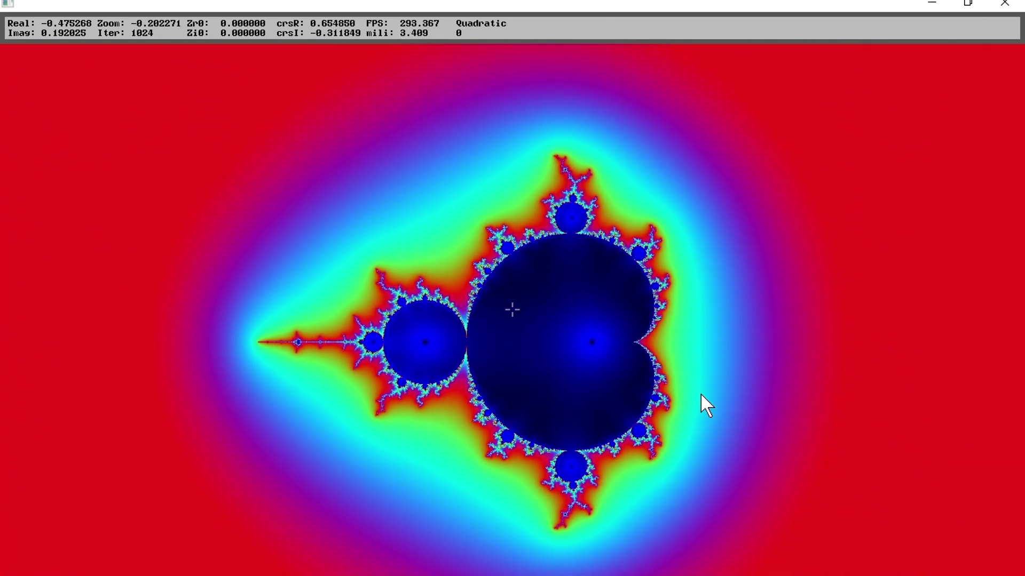
key(Left)
key(Left)
key(Up)
scroll(706, 406, up, 4)
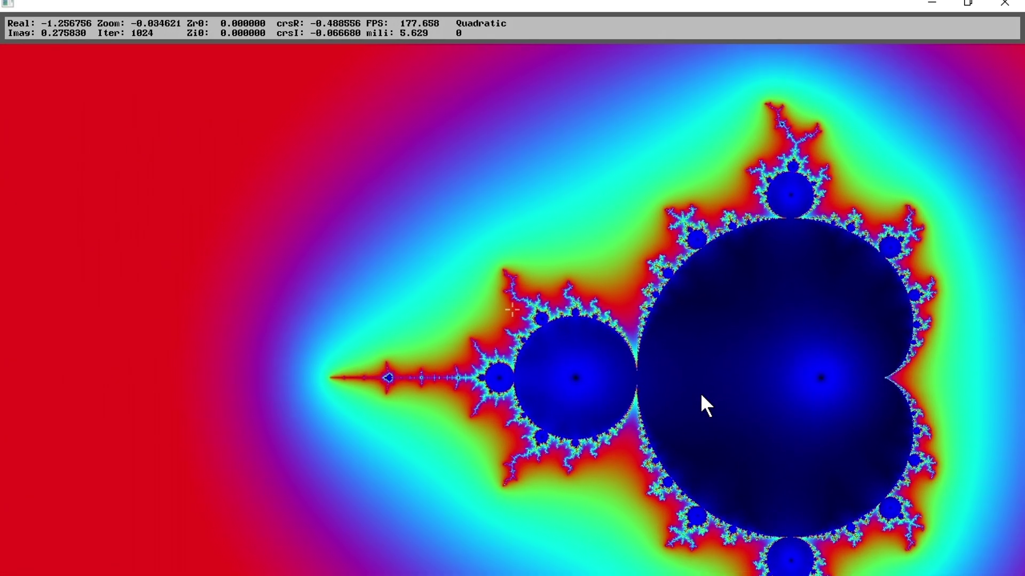
scroll(705, 405, up, 2)
scroll(705, 405, up, 2)
key(Right)
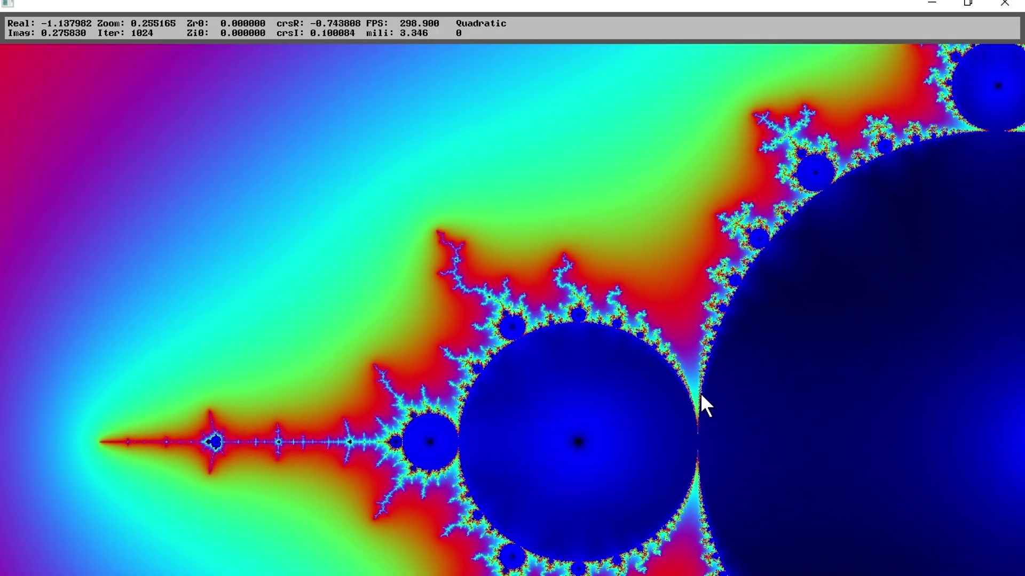
key(r)
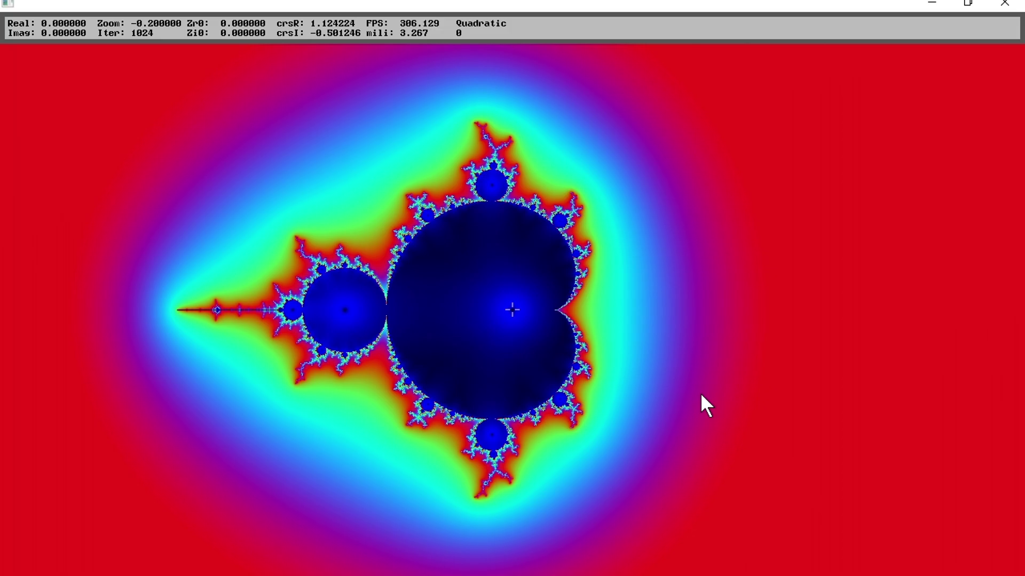
Pan the set around with the arrow keys and bring it back to centre.
key(Left)
key(Up)
key(Right)
key(Right)
key(Down)
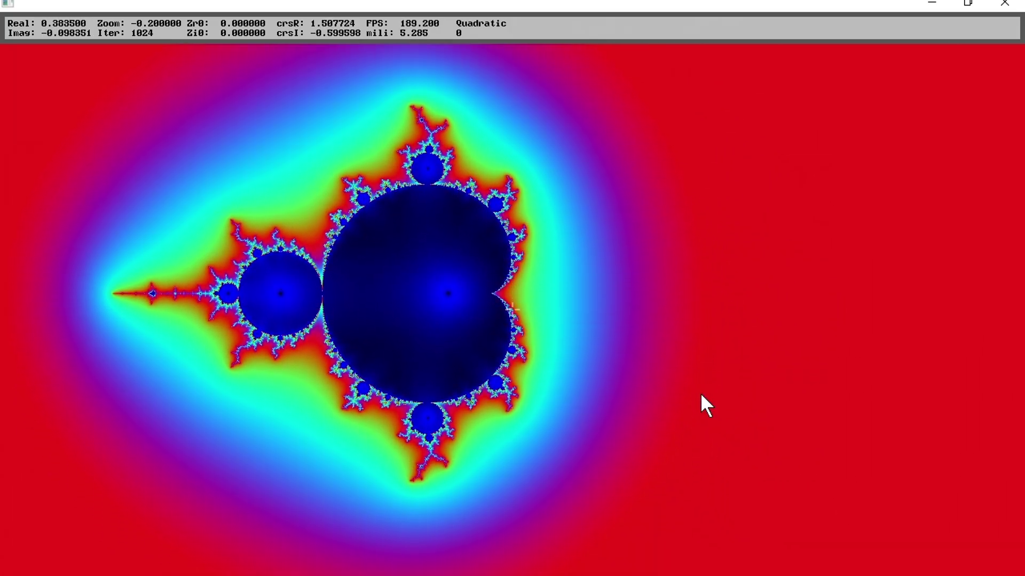
key(Left)
key(Left)
key(Down)
key(Left)
key(Up)
key(Up)
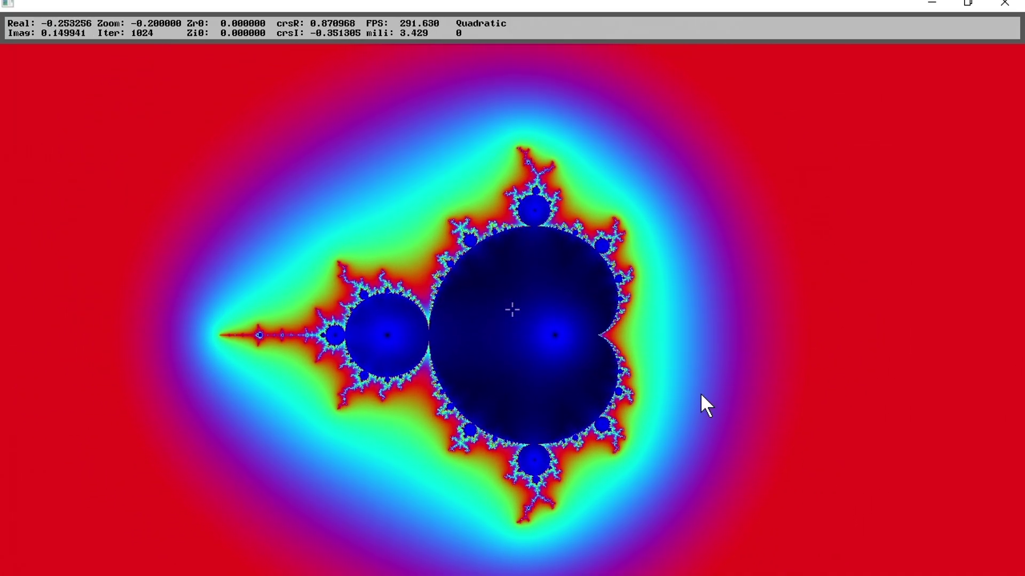
Lower iterations to 16 and zoom into the top of the main cardioid.
key(minus)
key(minus)
key(minus)
key(minus)
key(minus)
key(minus)
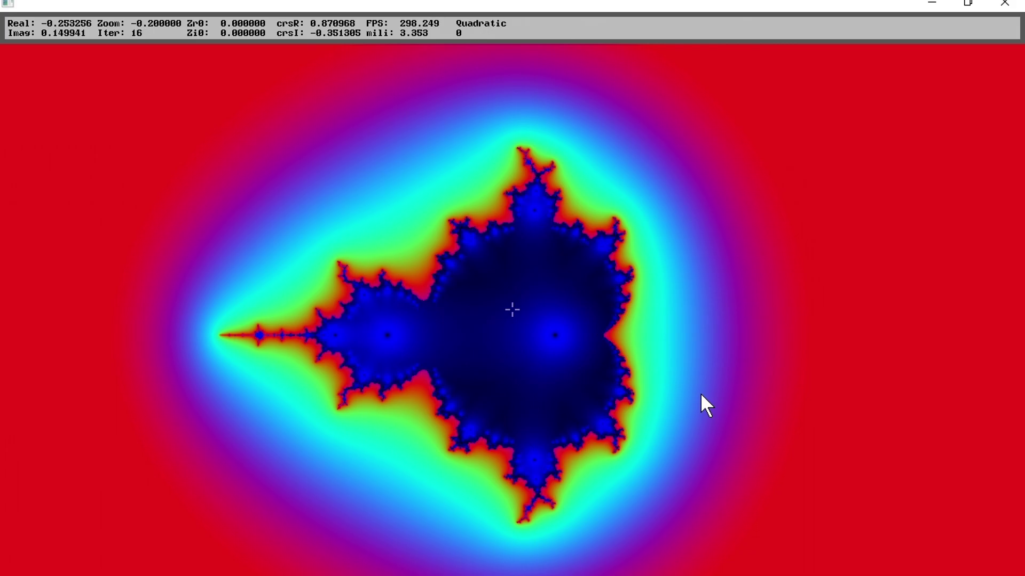
key(z)
key(Up)
key(z)
key(z)
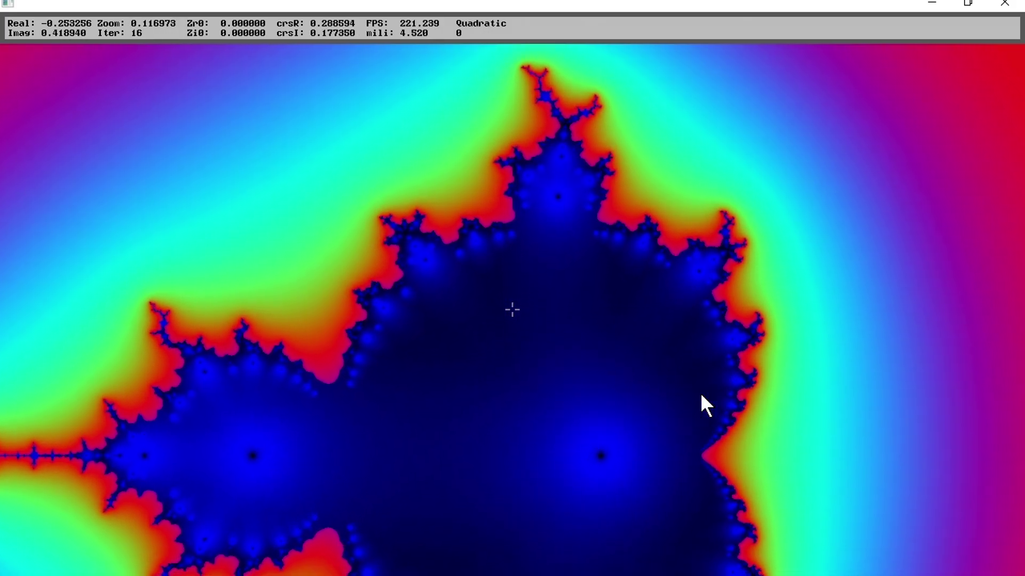
Zoom closer into the top bulb, shift slightly right, and raise iterations to 8192.
key(z)
key(Up)
key(z)
key(Up)
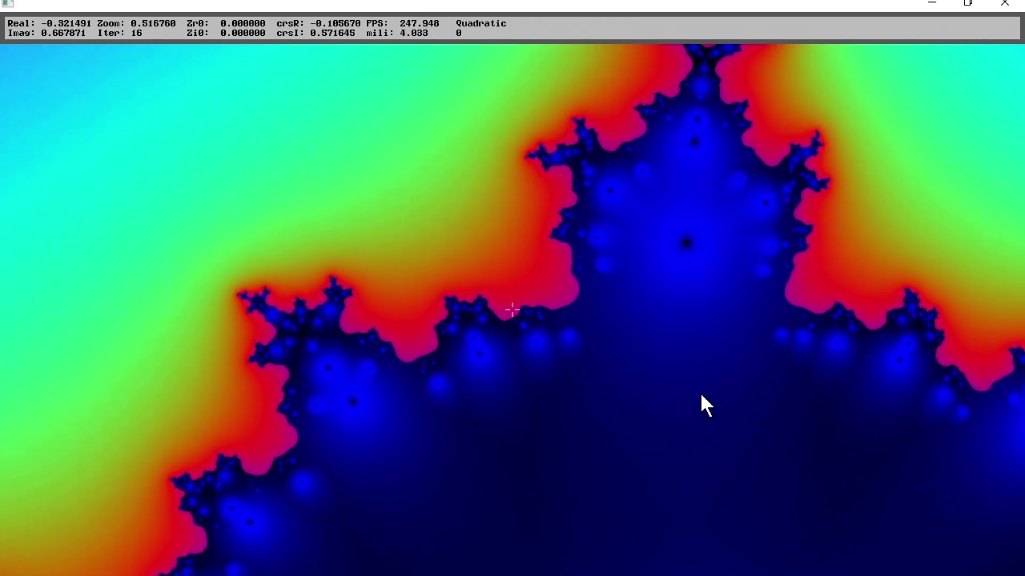
key(z)
key(z)
key(Right)
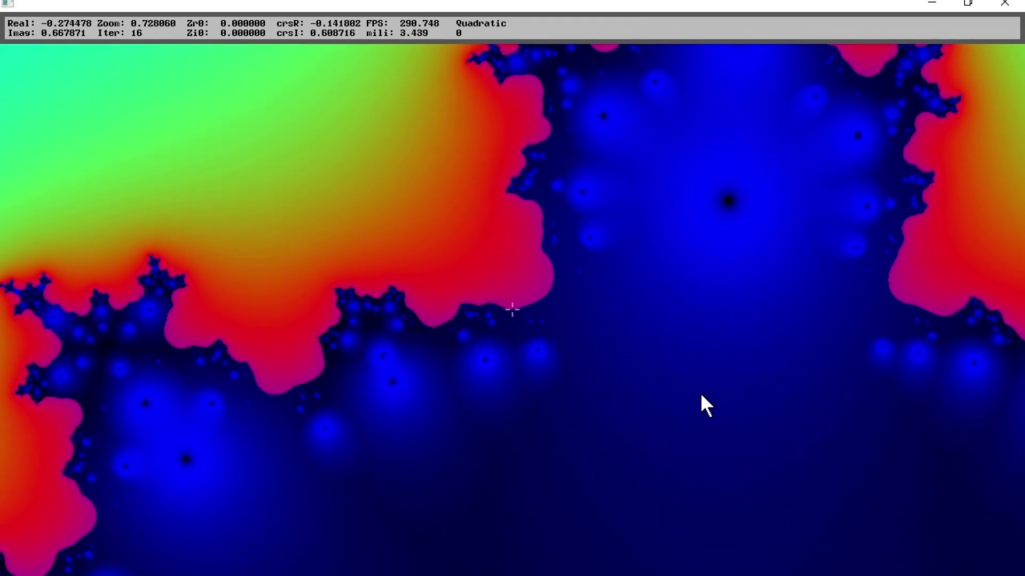
key(i)
key(i)
key(i)
key(Right)
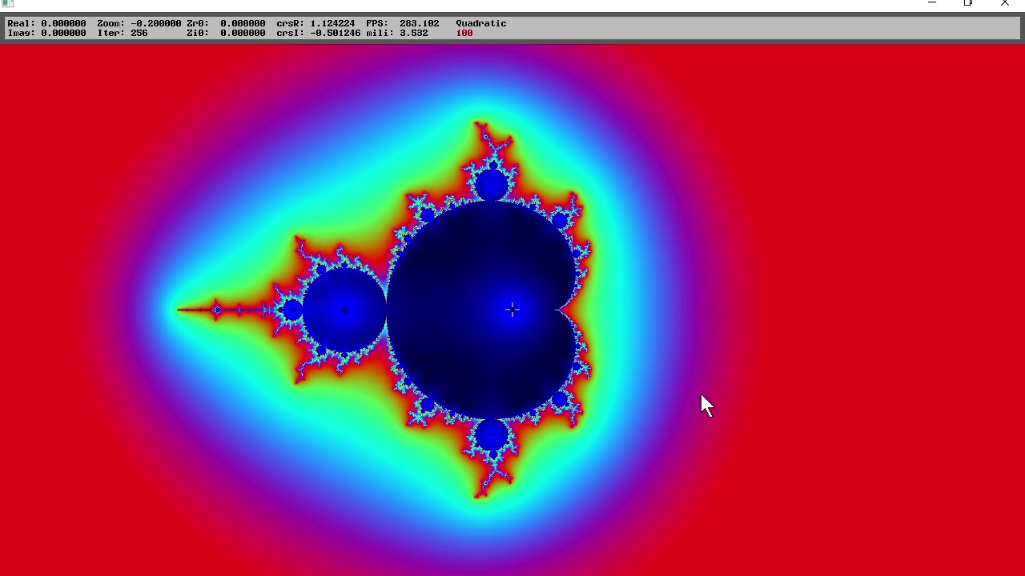
Morph the Julia parameter into a distorted shape and pan around it.
key(space)
key(Up)
key(Left)
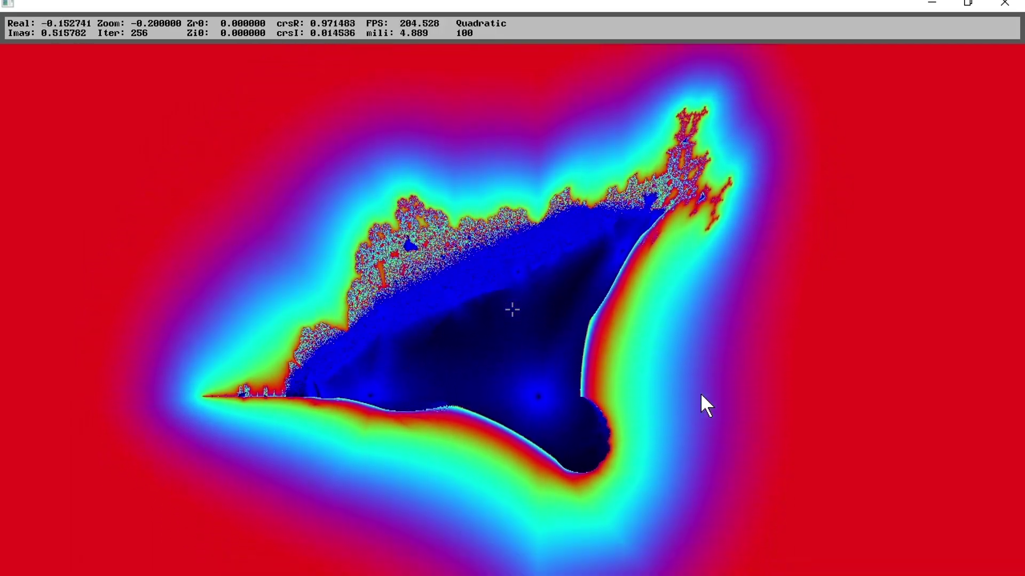
key(Right)
key(Right)
key(Up)
key(Up)
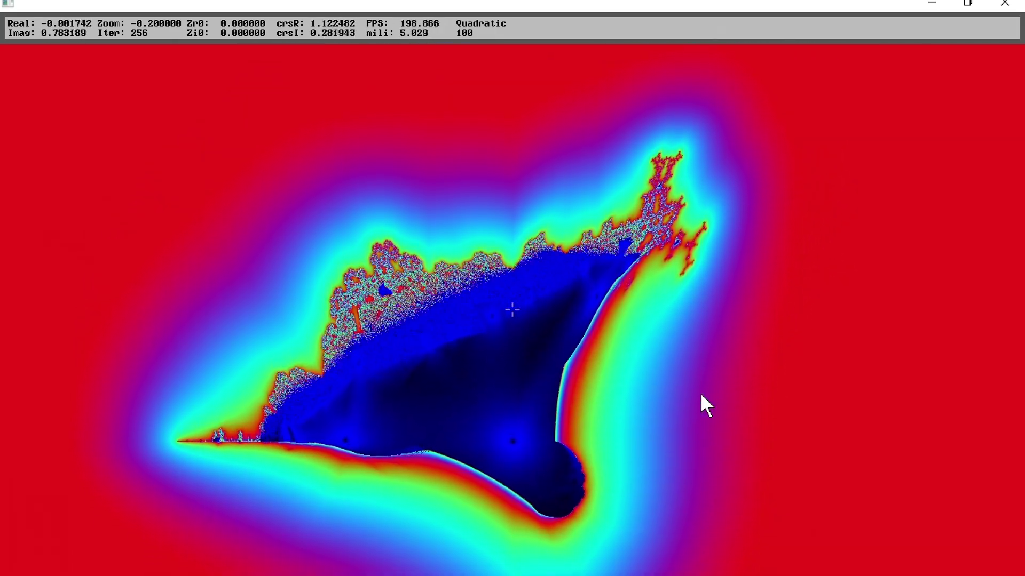
key(Left)
key(Left)
key(Down)
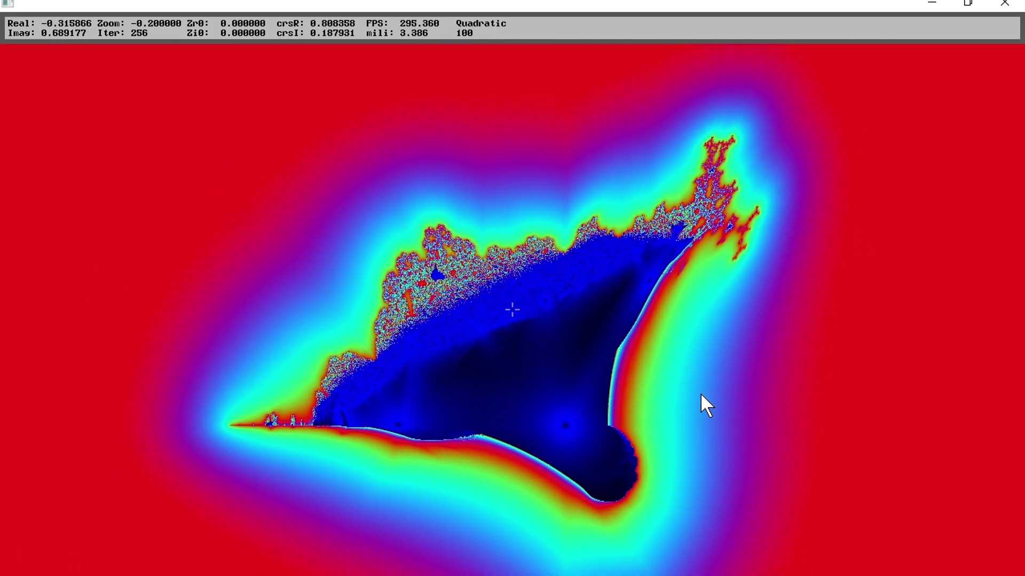
Enter fractal ID 124 and load it, then pan the new view.
key(0)
key(6)
key(Down)
key(Down)
key(Down)
key(Down)
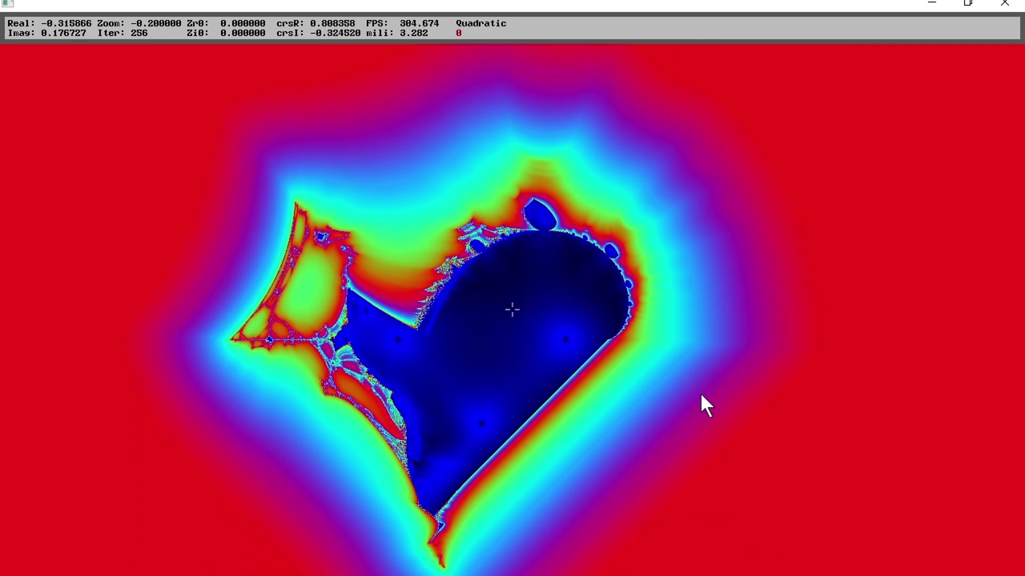
text(123)
key(BackSpace)
key(Return)
key(Right)
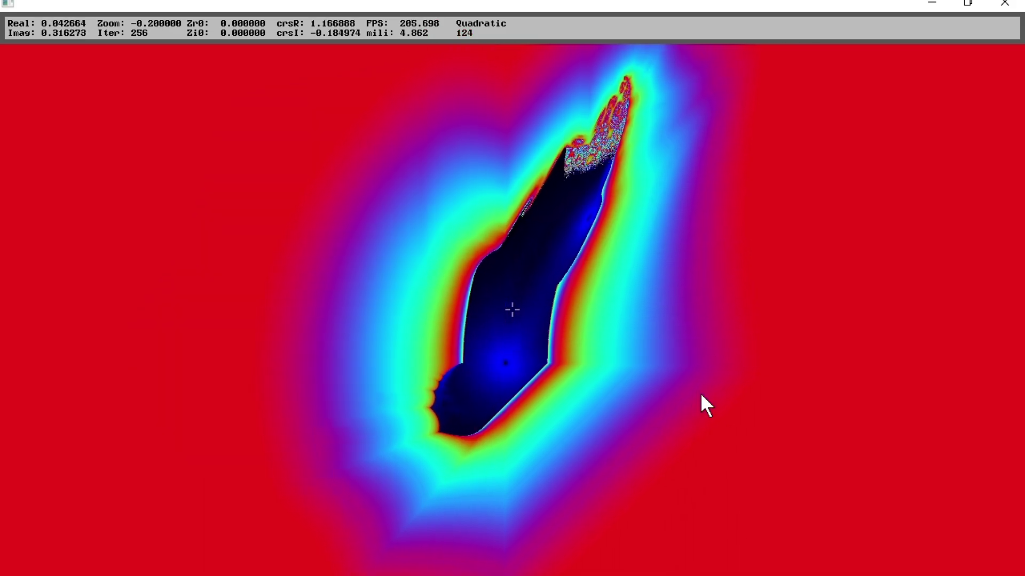
Switch fractal 124's formula from Quadratic to Cubic and shift the view.
key(Up)
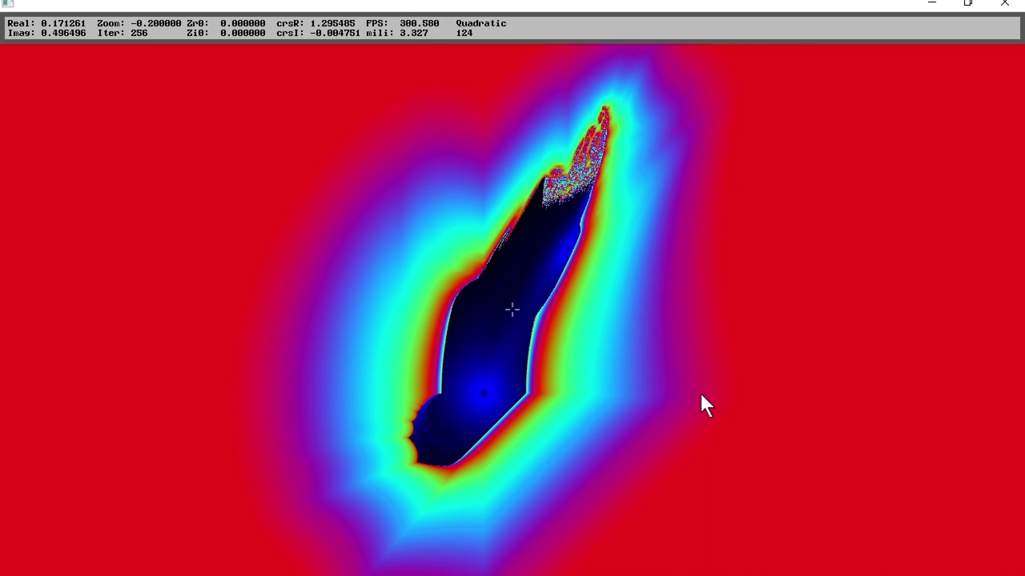
key(Tab)
key(Right)
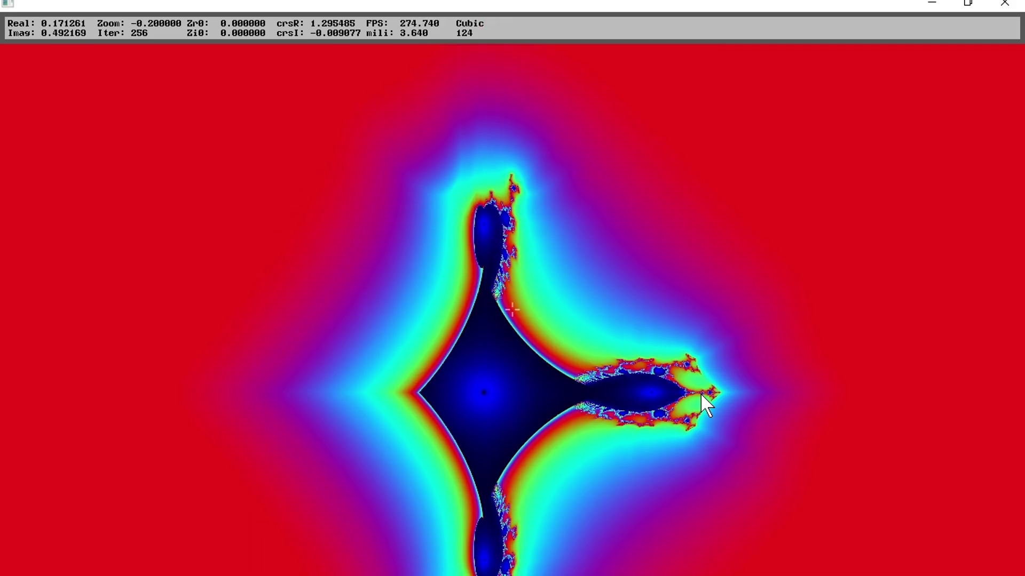
key(Up)
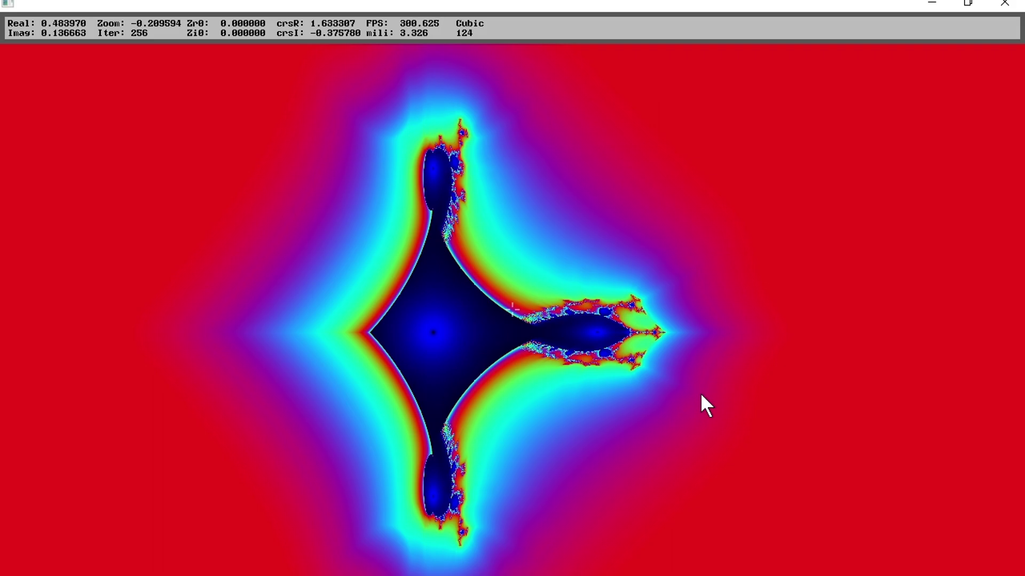
Step the formula degree through Quartic to Quintic and pan the result.
key(Tab)
key(Right)
key(Tab)
key(Right)
key(Left)
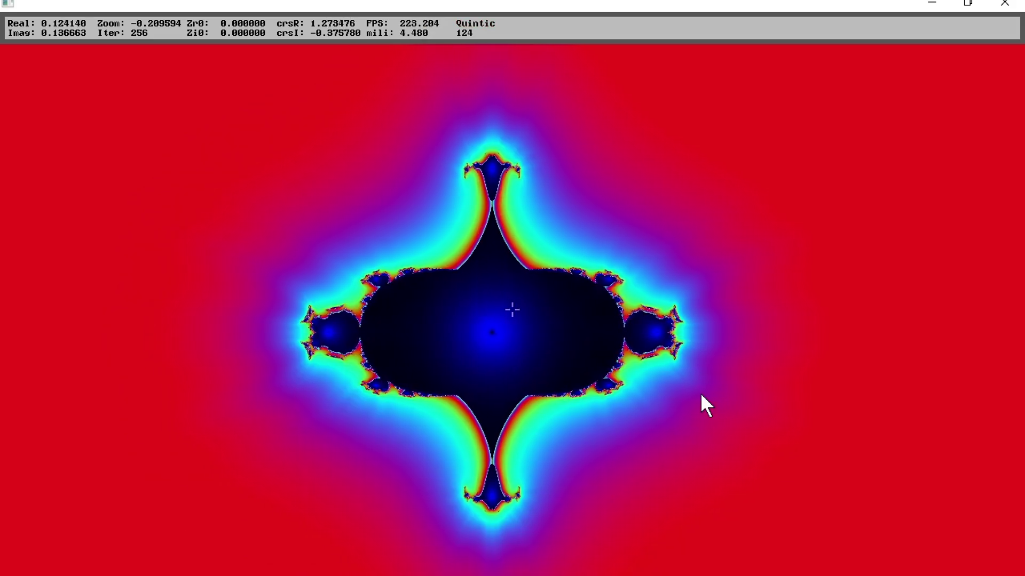
key(Left)
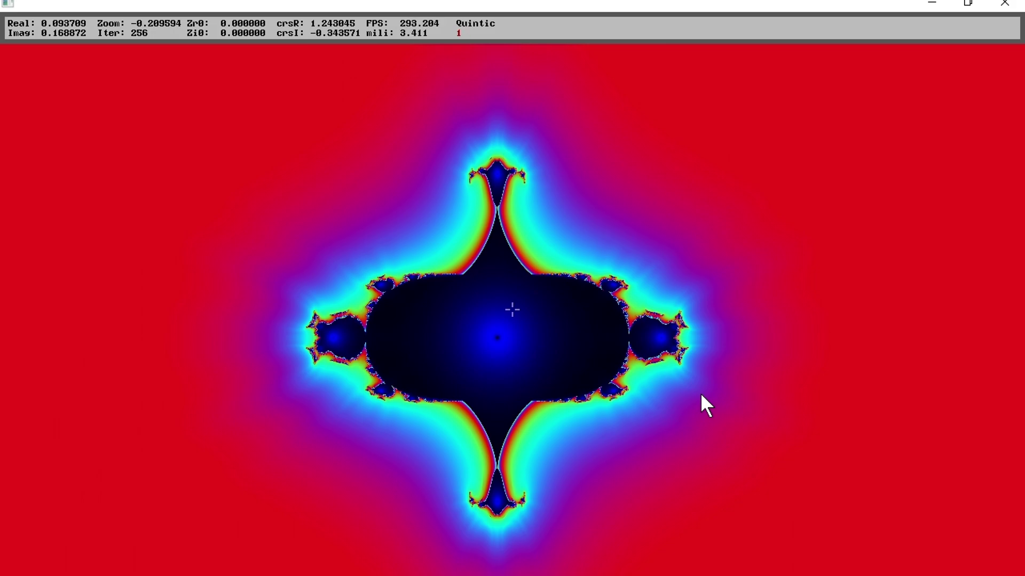
text(8575)
Load fractal ID 1048575, then fractal ID 255.
key(Return)
key(Right)
key(Right)
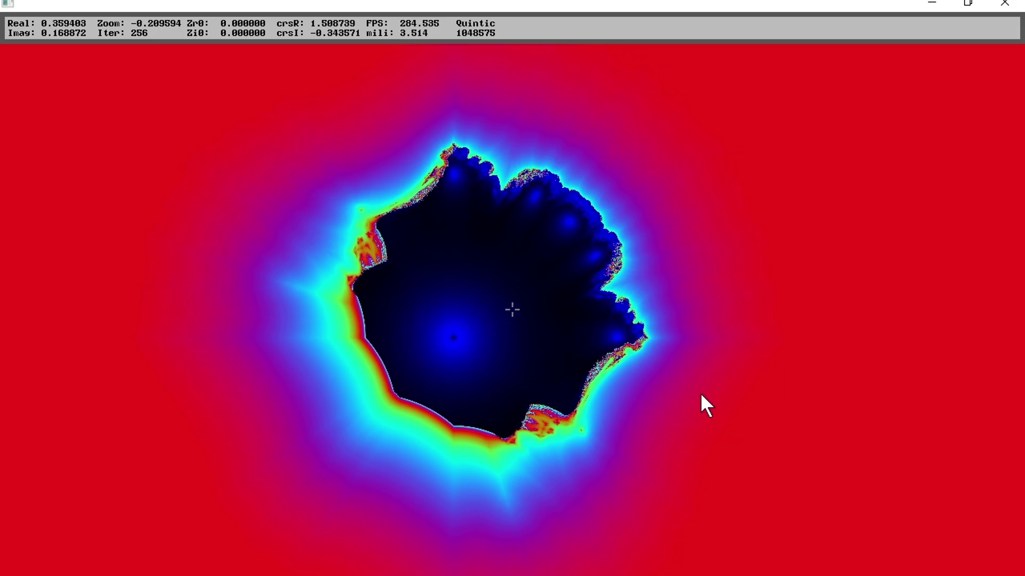
text(0)
text(55)
key(Return)
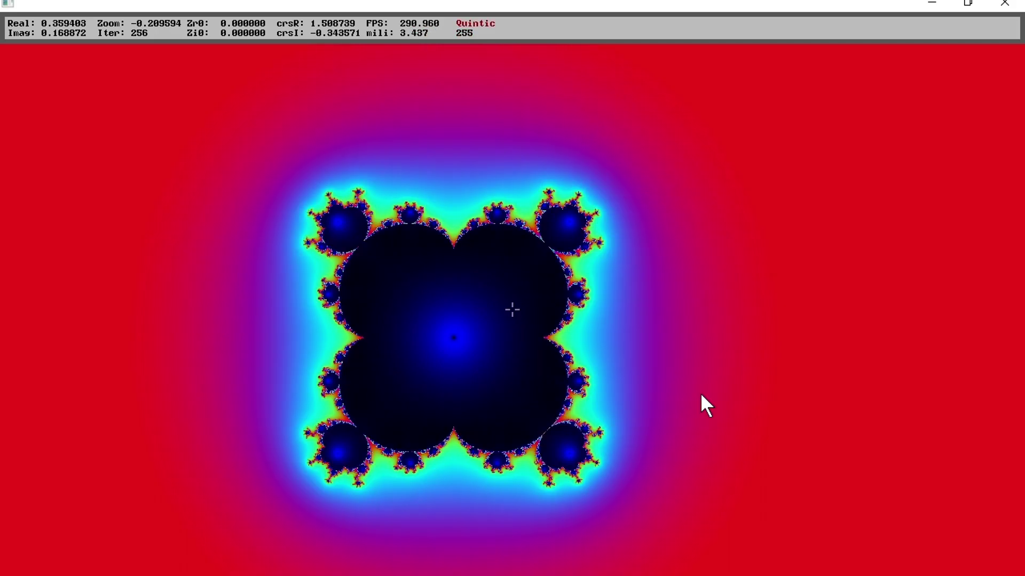
Switch to Quadratic, pan along Real, and toggle smooth bands with black interior.
key(q)
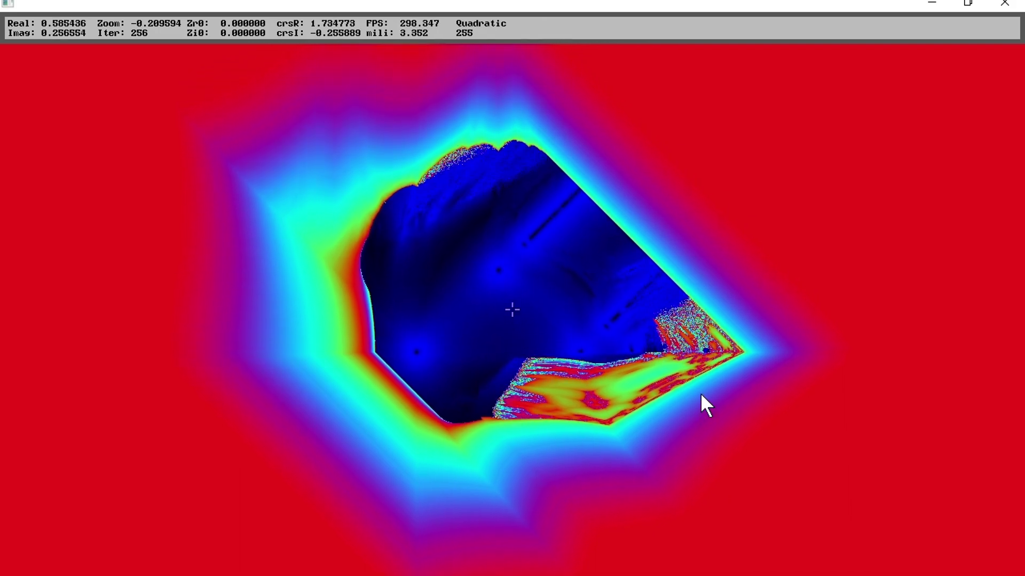
key(Left)
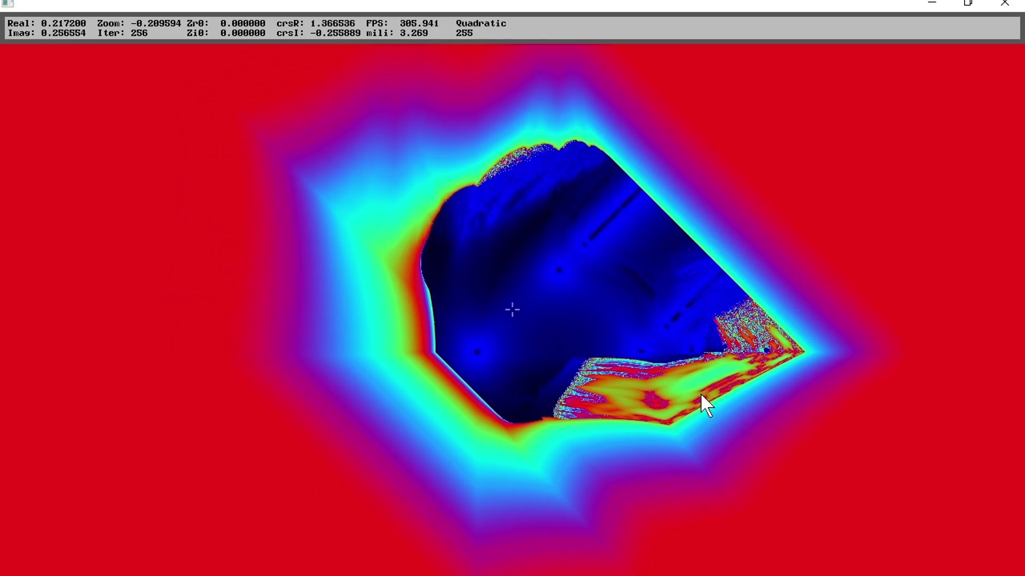
key(Right)
key(Left)
key(Left)
key(Right)
key(Left)
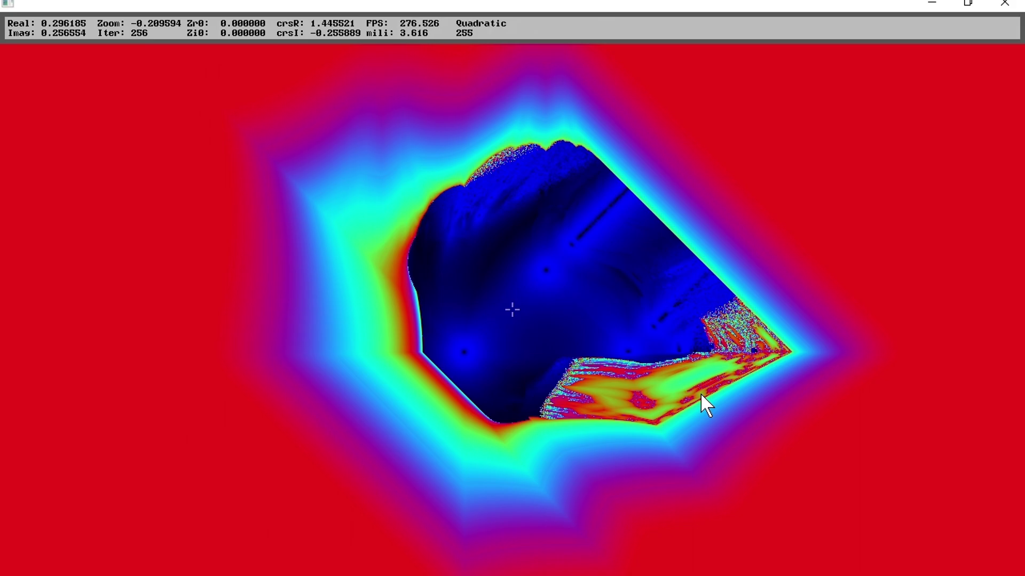
key(space)
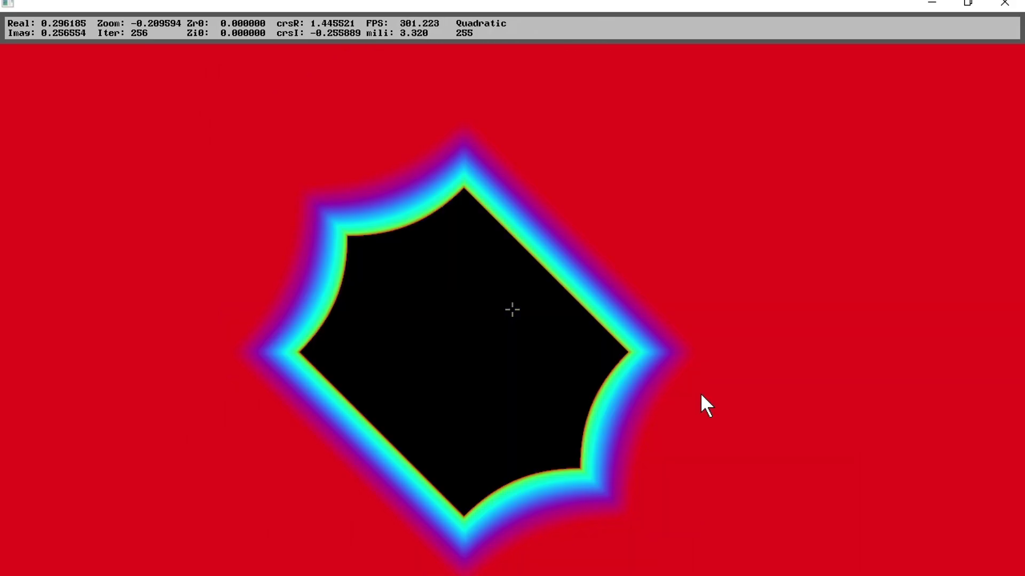
Shift the starting values to Zr0 -0.234686 and Zi0 0.539666.
key(space)
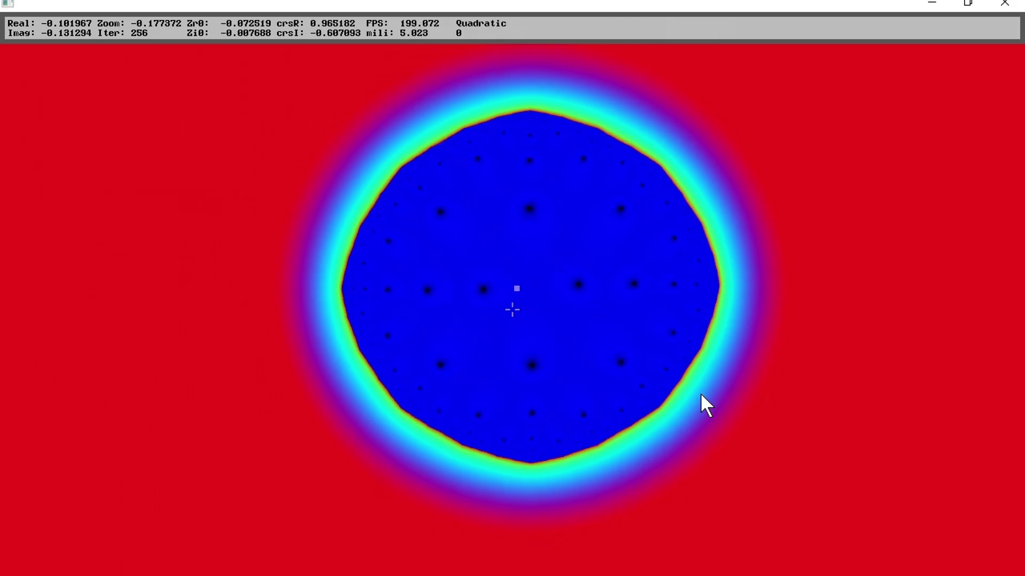
text(100)
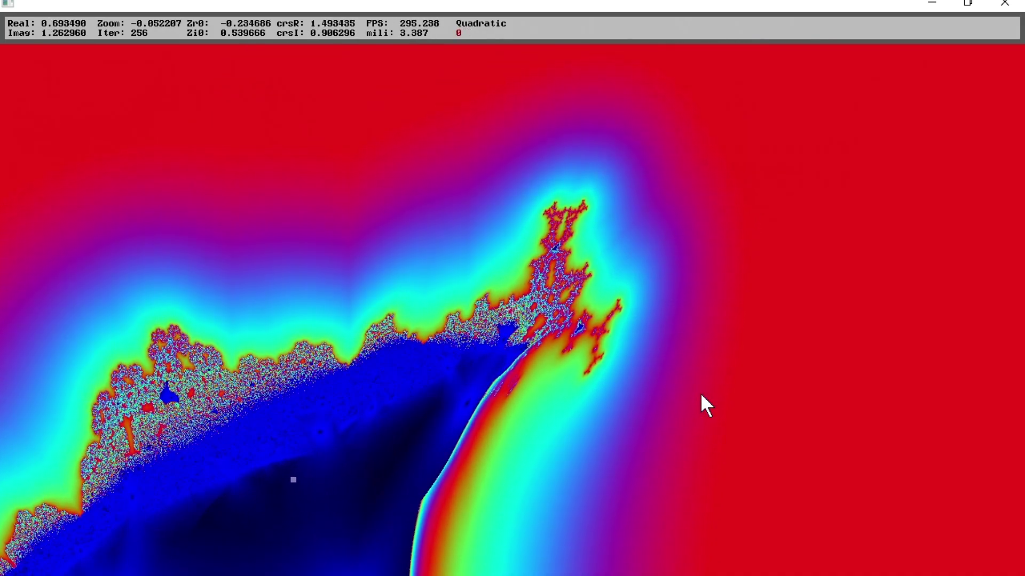
Load the deep-zoom preset near Real -1.401181 and nudge it left and right.
key(2)
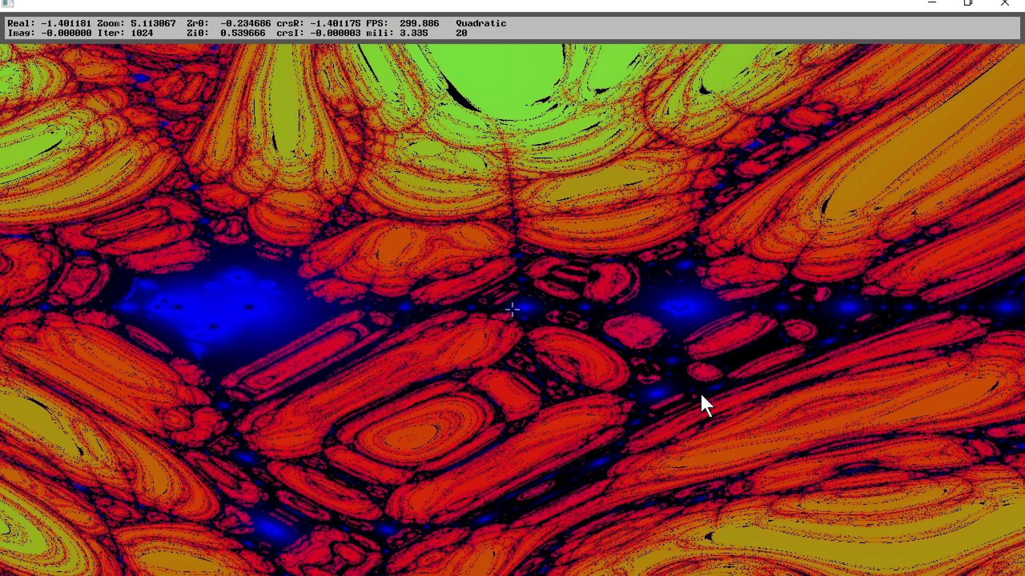
key(Left)
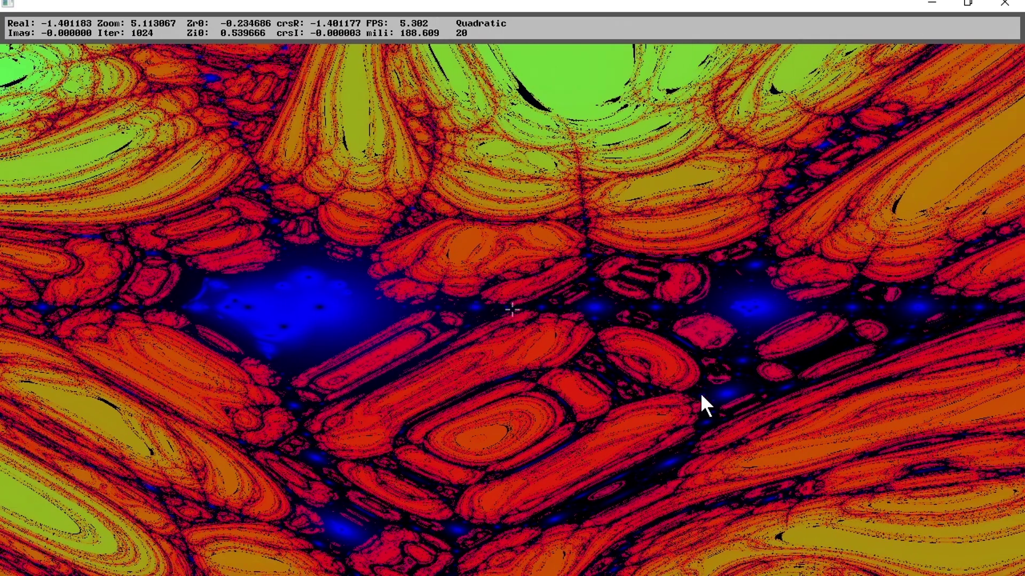
key(Right)
key(Right)
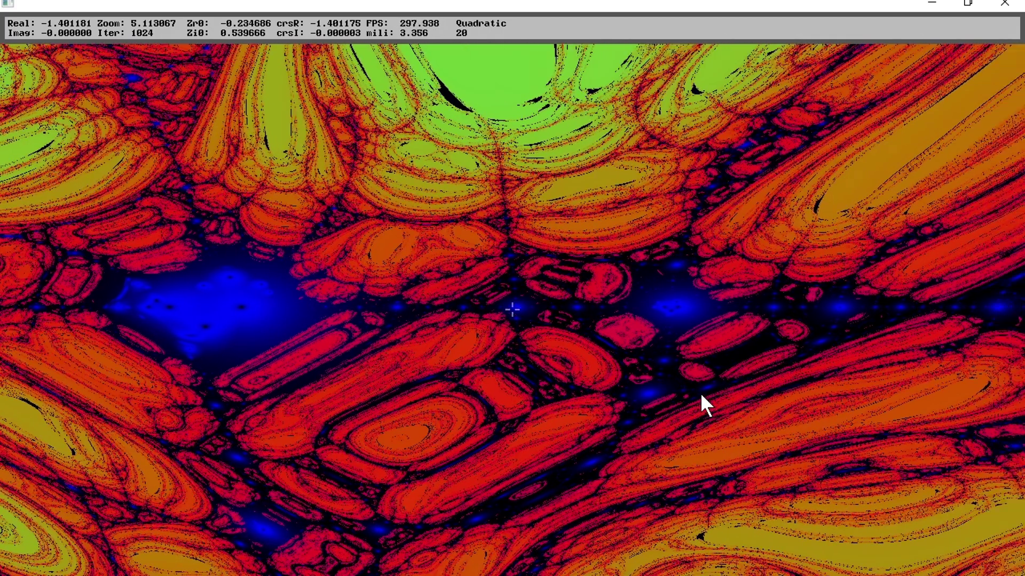
Nudge the view left and back out to Zoom 4.767945.
key(Left)
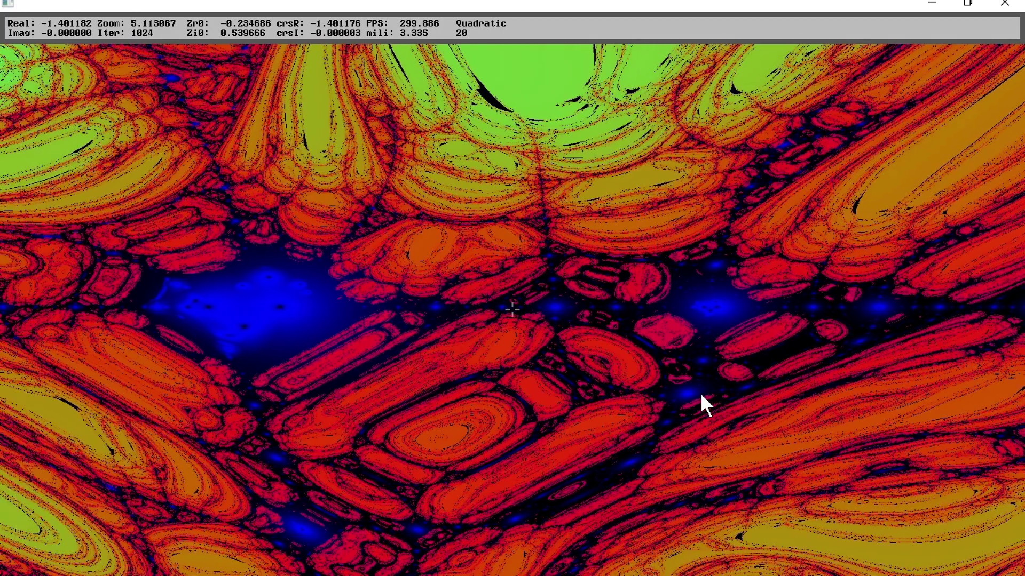
key(Left)
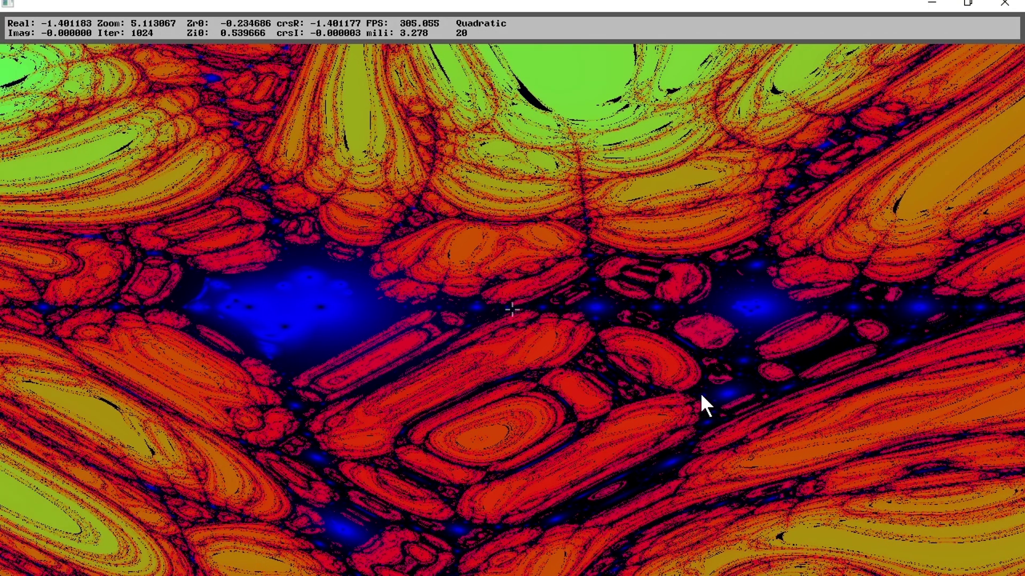
key(Down)
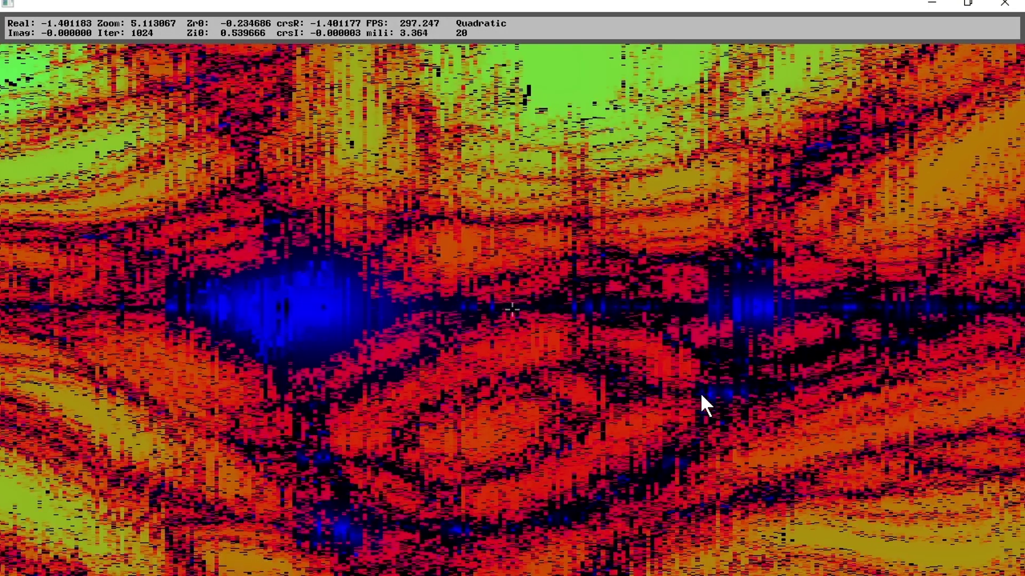
key(Down)
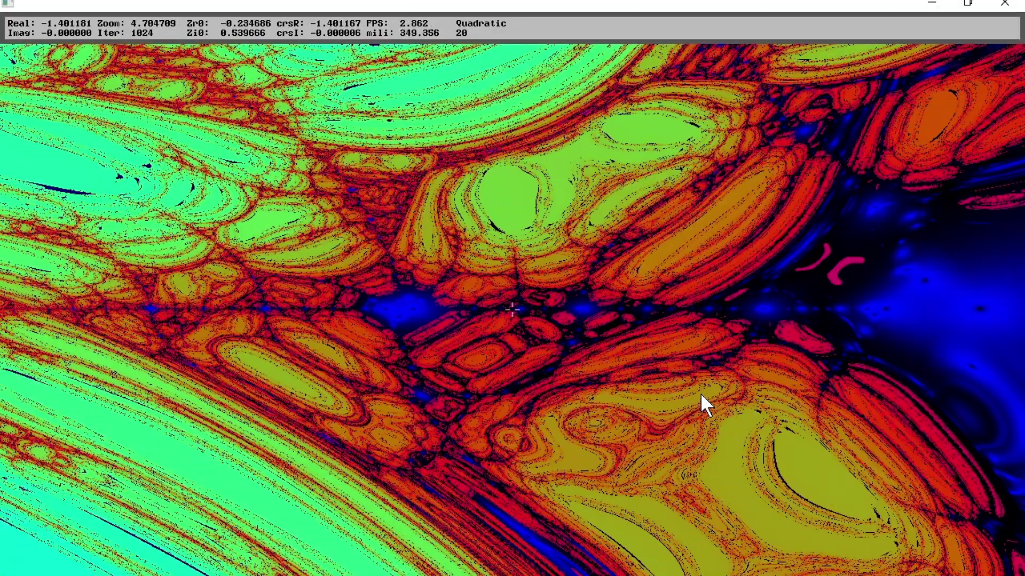
Pan left and right along Real across the cyan-green streaks and orange lobes.
key(Left)
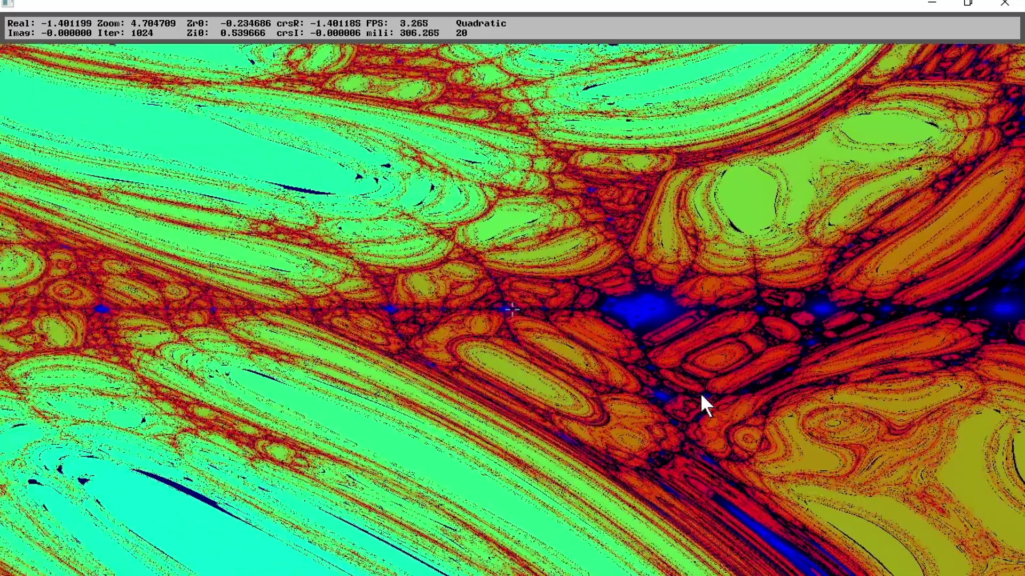
key(Left)
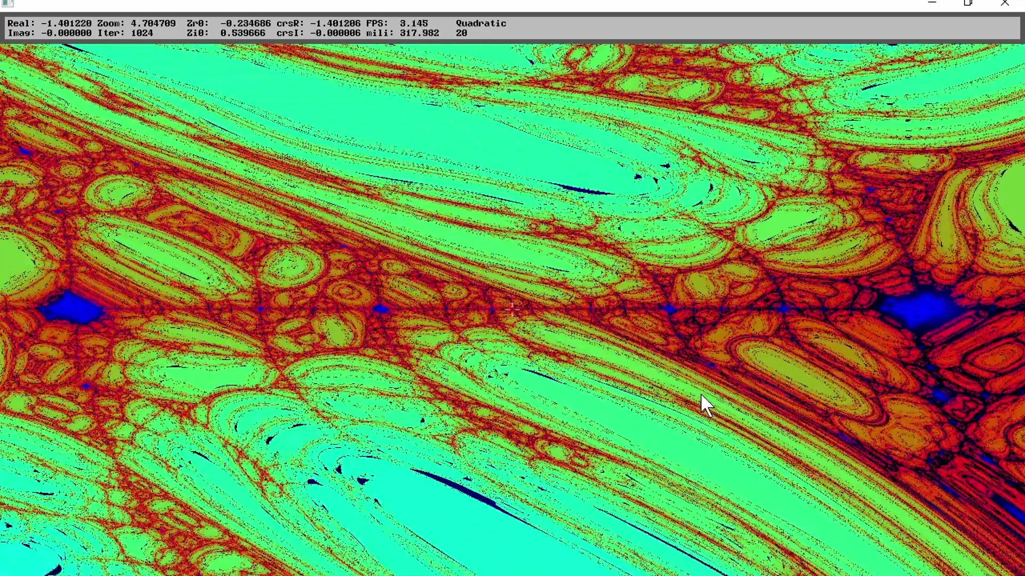
key(Right)
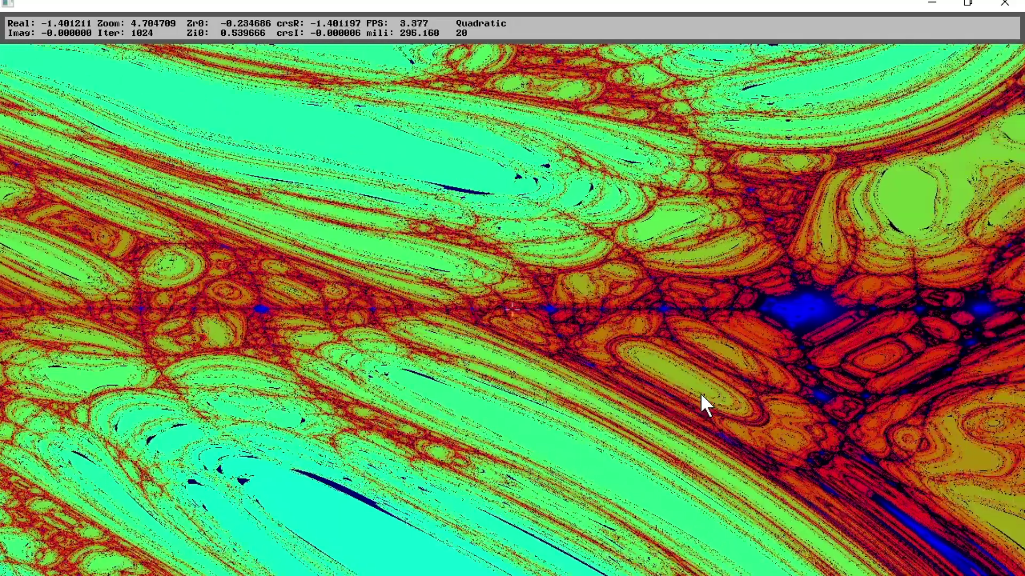
key(Right)
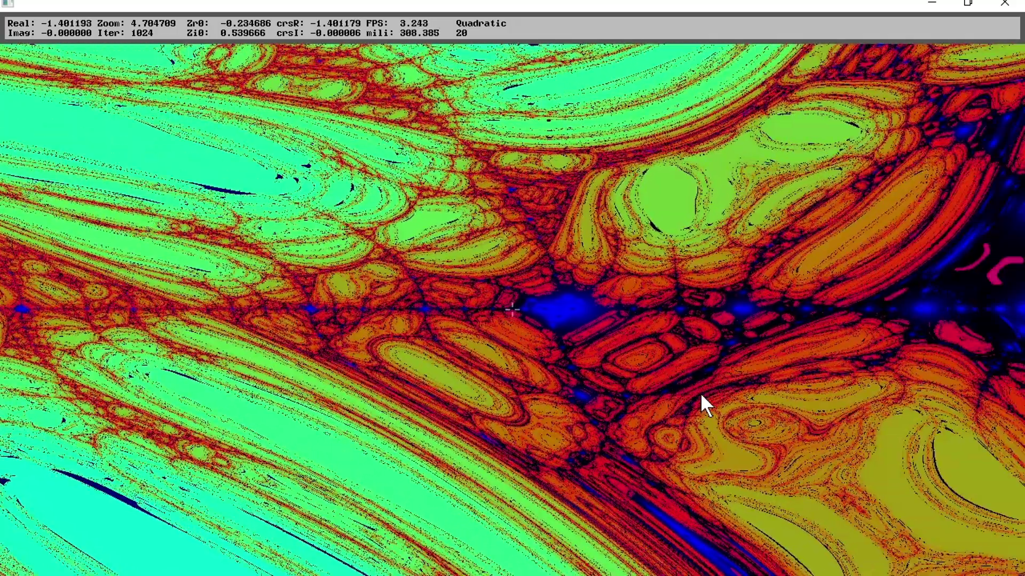
key(Right)
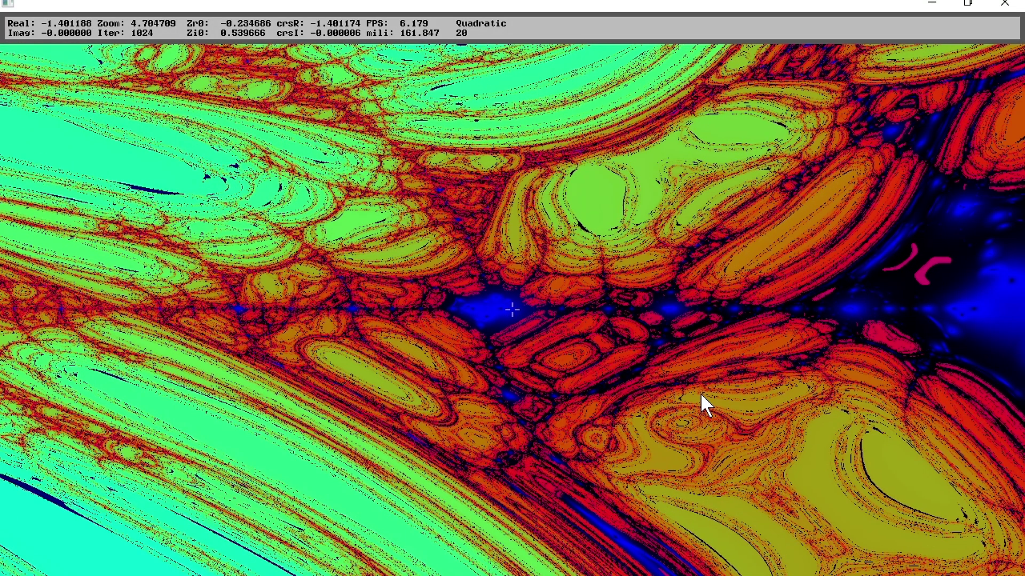
key(Right)
key(Right)
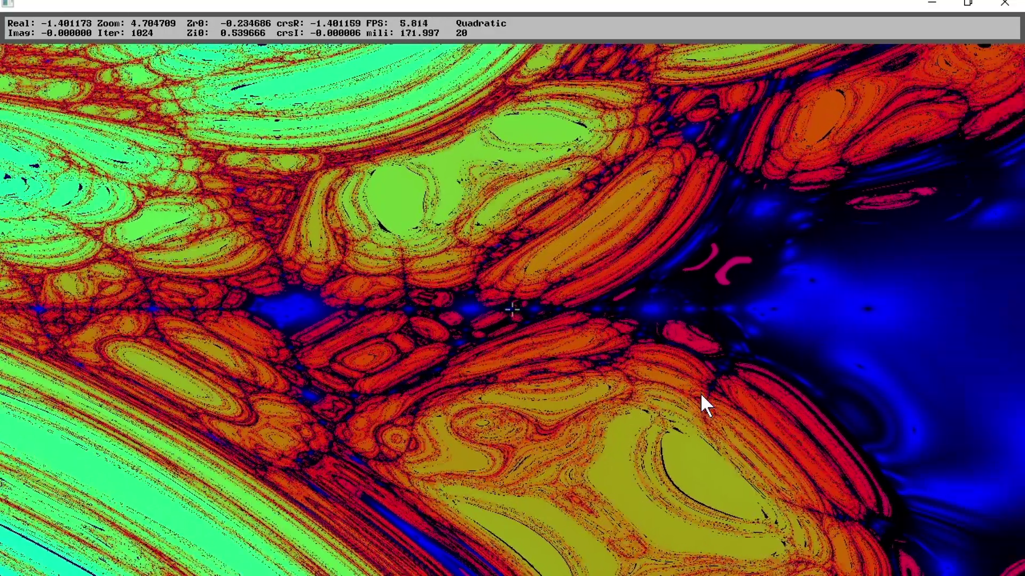
key(Left)
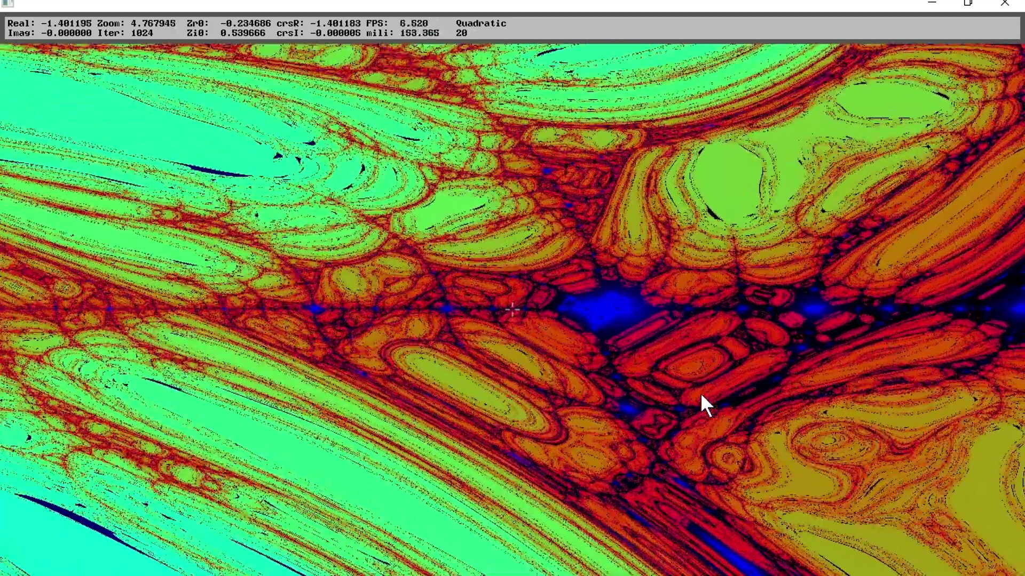
scroll(701, 393, down, 8)
scroll(597, 290, up, 6)
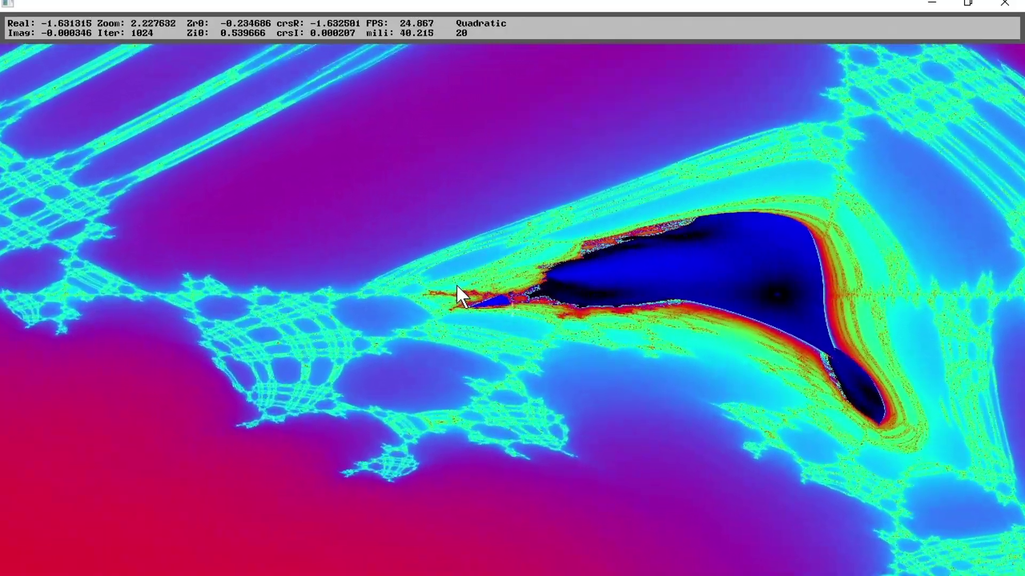
scroll(484, 278, up, 6)
scroll(517, 264, up, 6)
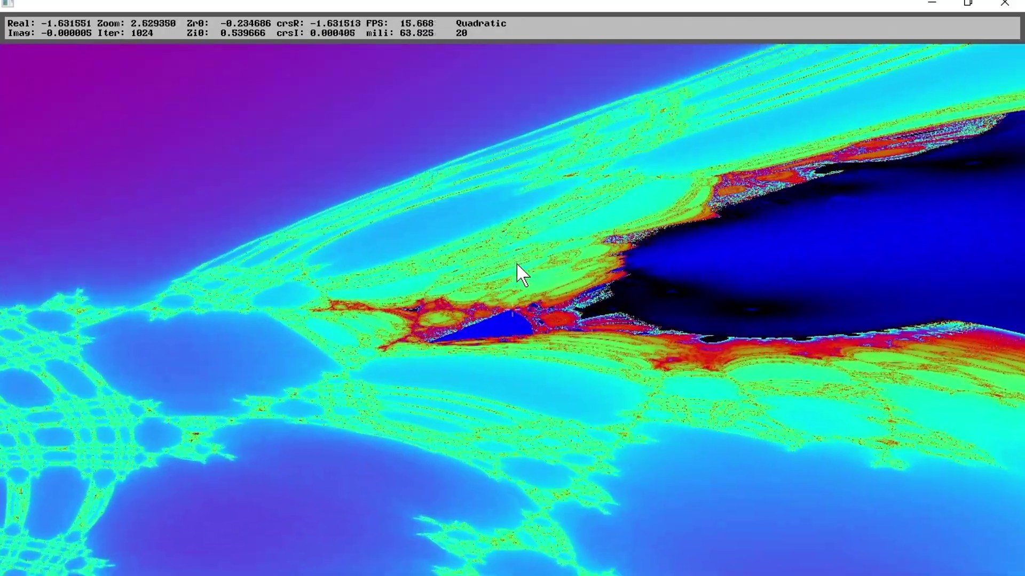
scroll(516, 263, up, 2)
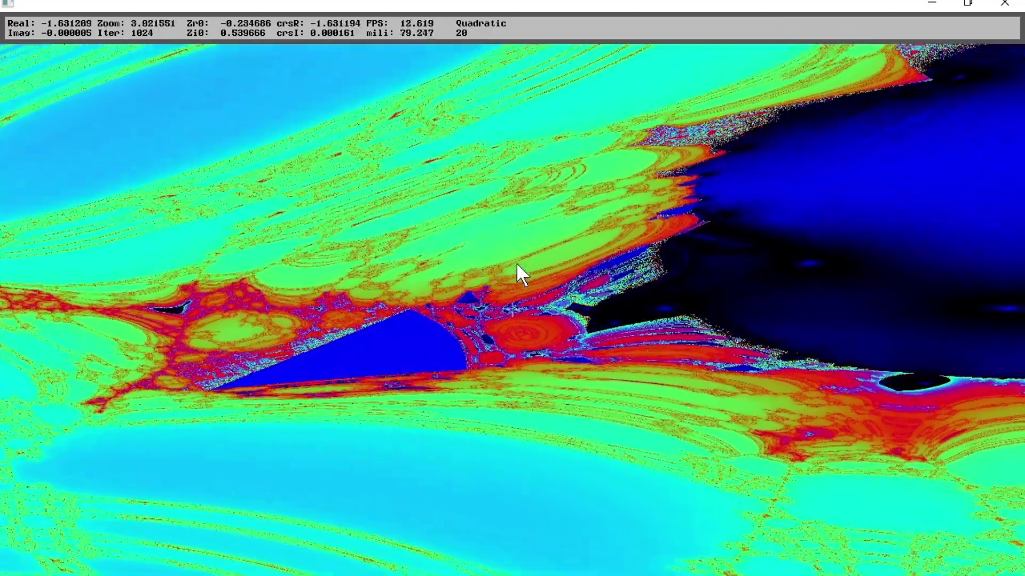
scroll(517, 263, up, 2)
scroll(516, 263, up, 2)
scroll(517, 263, up, 2)
scroll(517, 263, up, 2)
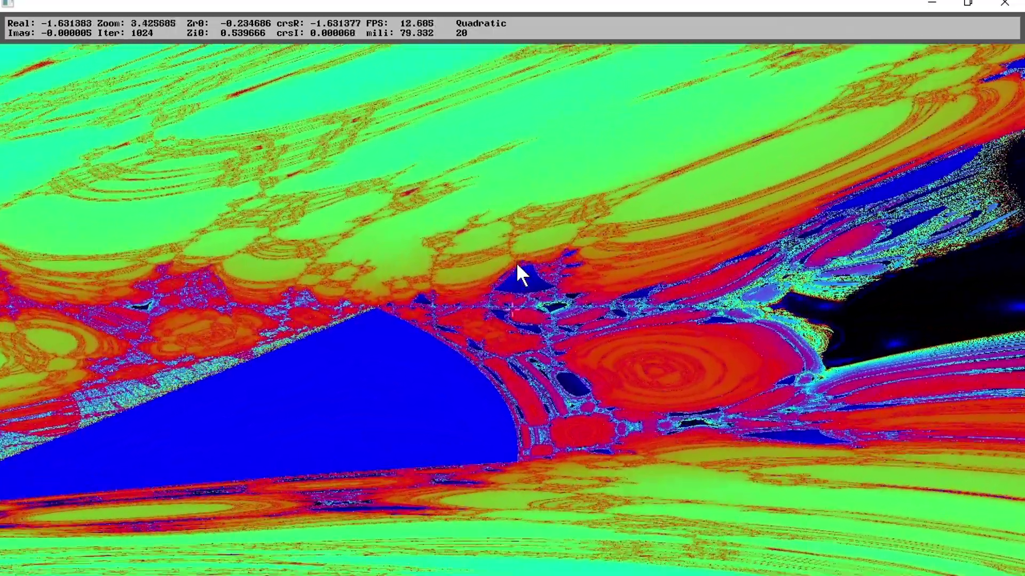
scroll(516, 263, up, 2)
scroll(516, 262, up, 2)
scroll(516, 263, up, 2)
scroll(517, 263, up, 2)
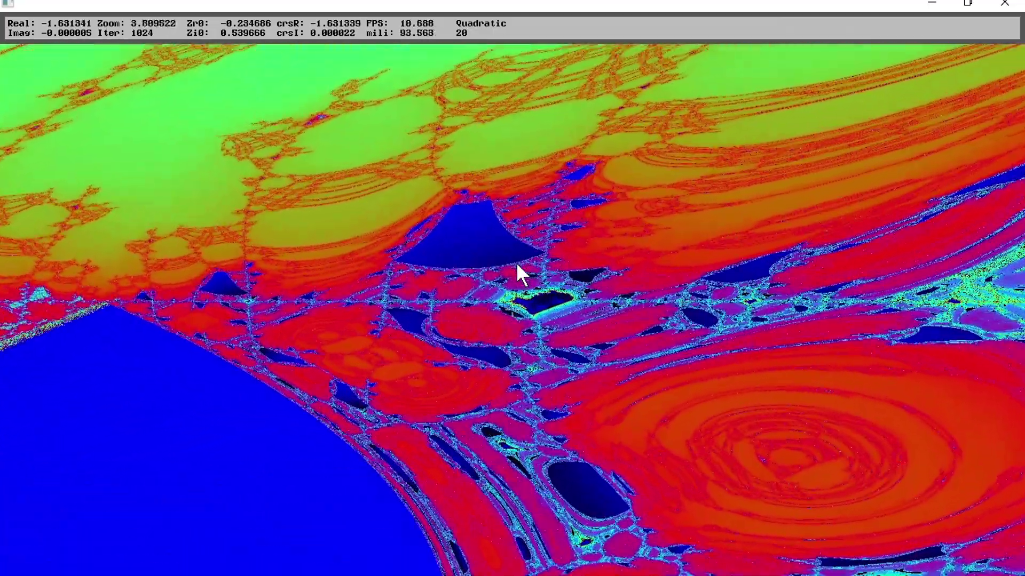
scroll(516, 263, up, 2)
scroll(516, 263, up, 2)
scroll(516, 263, up, 2)
scroll(516, 263, up, 2)
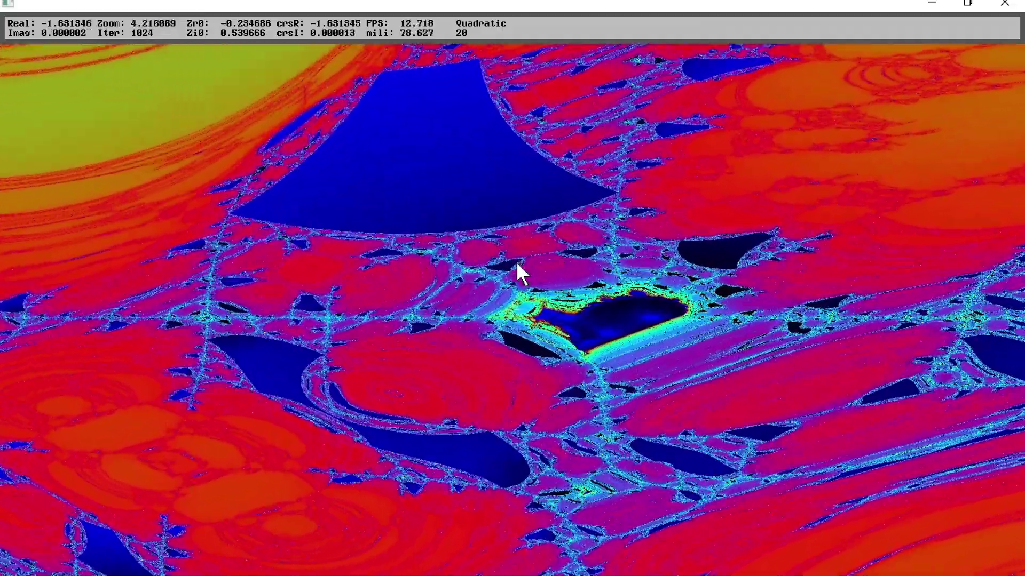
scroll(517, 263, up, 2)
scroll(517, 263, up, 2)
scroll(516, 263, up, 2)
scroll(516, 263, up, 2)
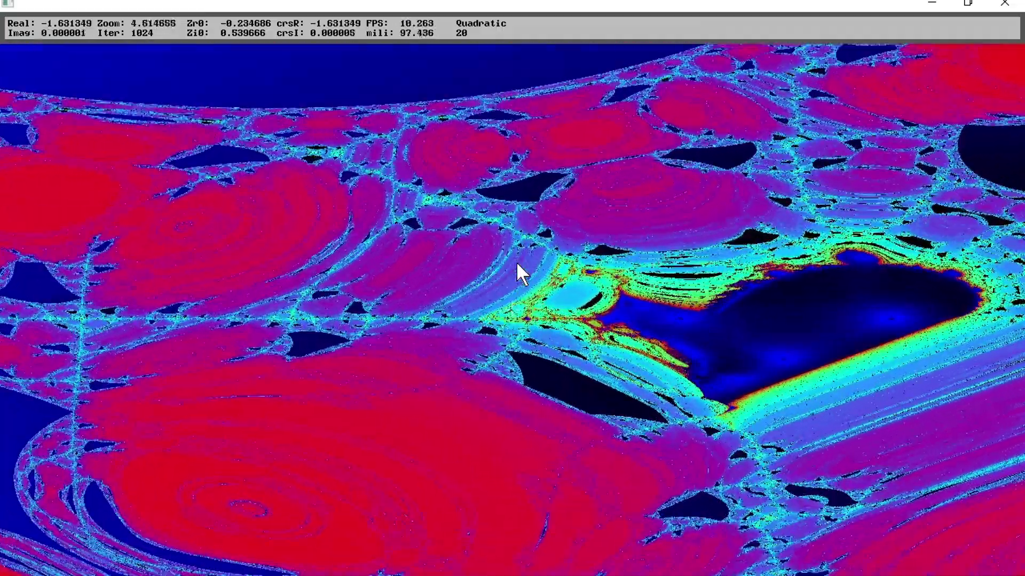
scroll(516, 262, up, 2)
scroll(516, 262, up, 2)
scroll(533, 246, up, 2)
scroll(532, 247, up, 2)
scroll(533, 247, up, 2)
scroll(533, 246, up, 2)
scroll(532, 247, up, 2)
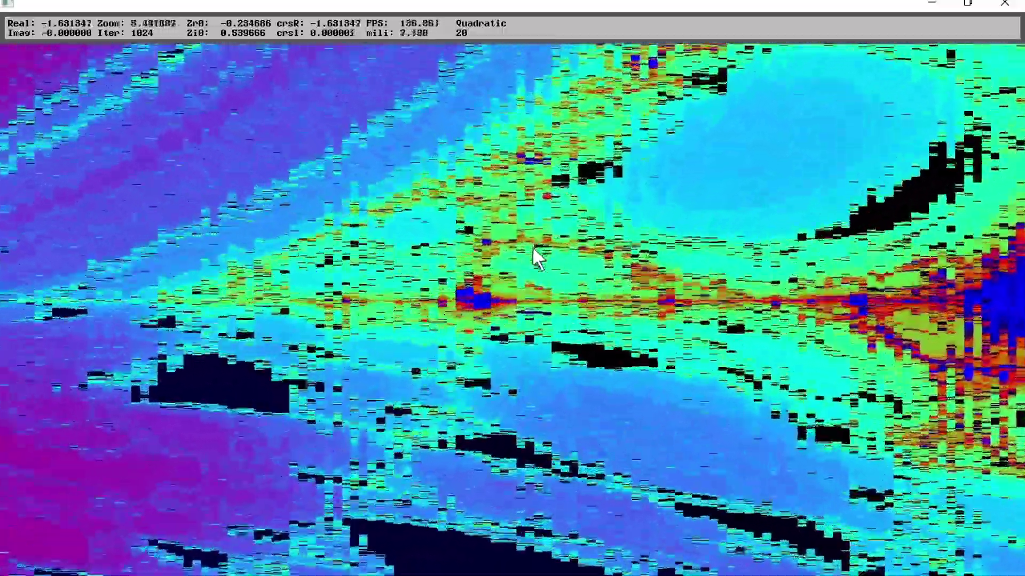
scroll(532, 254, up, 2)
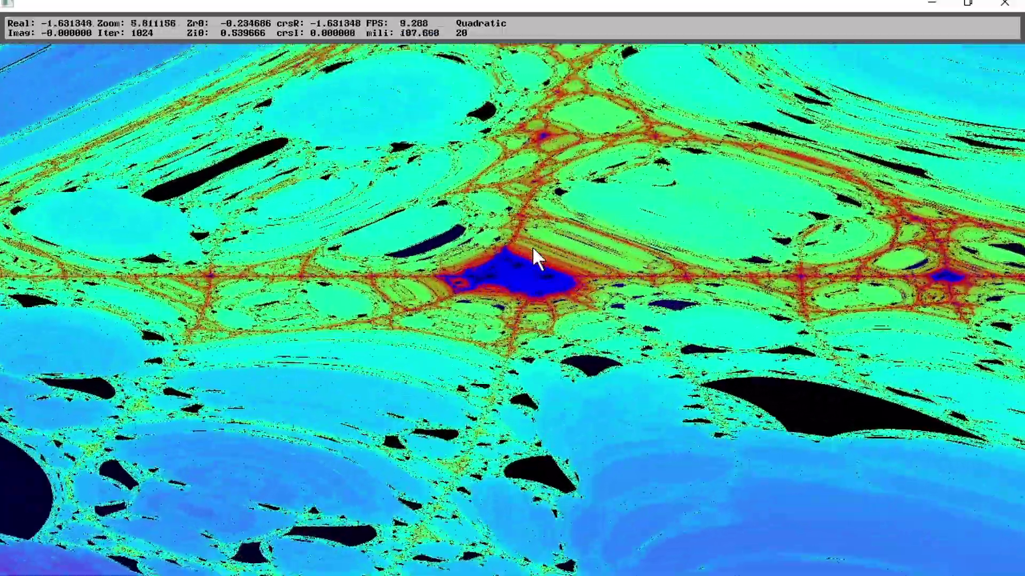
scroll(533, 255, up, 2)
scroll(533, 255, up, 2)
scroll(532, 255, up, 2)
scroll(533, 255, up, 2)
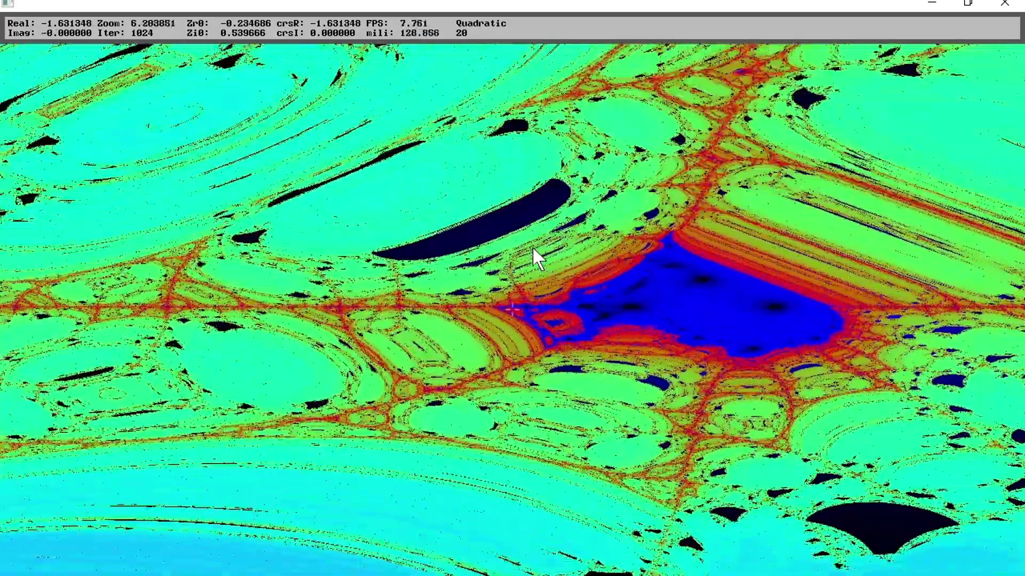
scroll(532, 255, up, 2)
scroll(532, 255, up, 2)
scroll(533, 255, up, 2)
scroll(532, 254, up, 2)
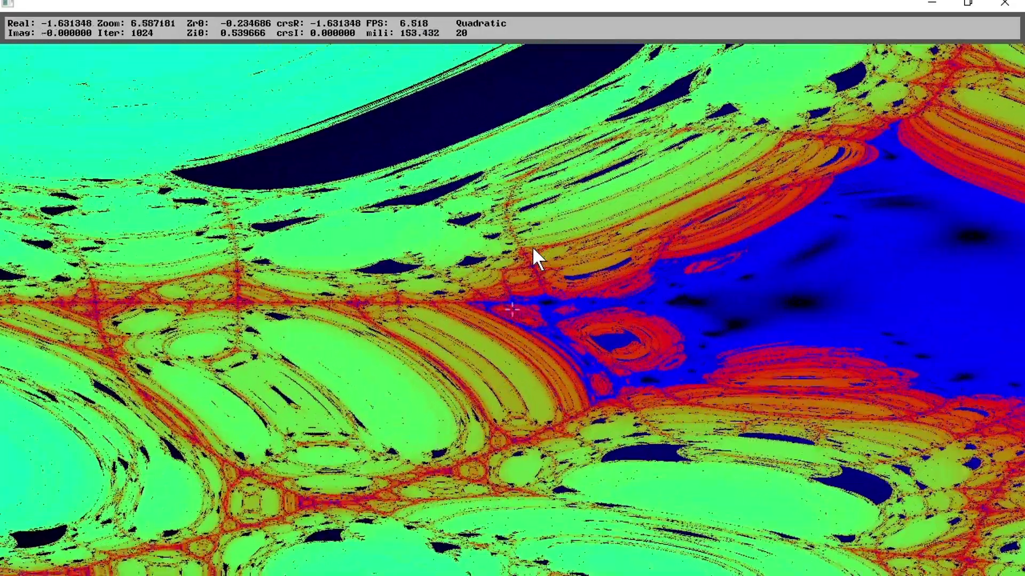
scroll(532, 255, up, 2)
scroll(533, 255, up, 2)
scroll(533, 255, up, 2)
scroll(532, 255, up, 2)
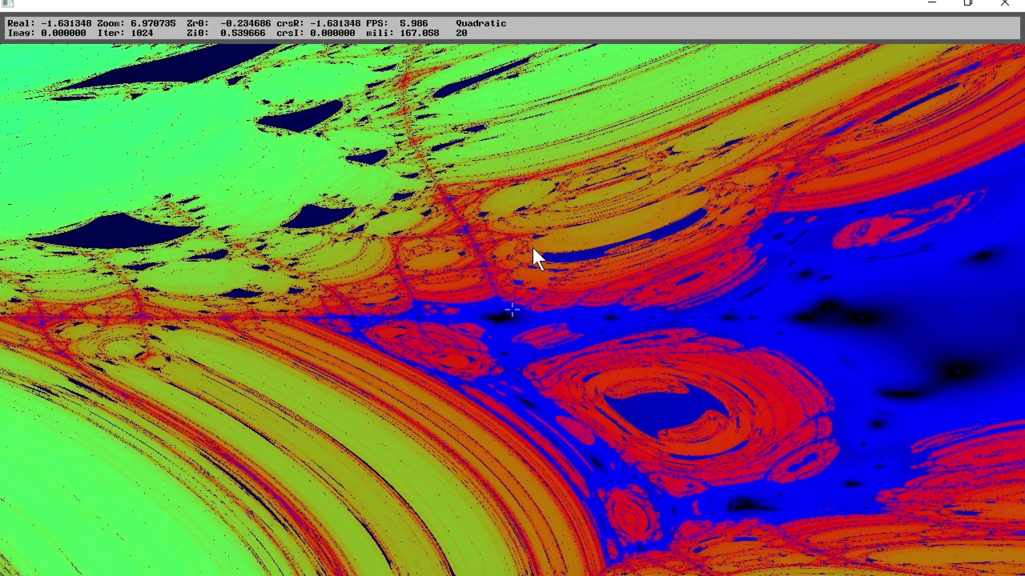
scroll(532, 255, up, 2)
scroll(533, 255, up, 2)
scroll(533, 254, up, 2)
scroll(532, 255, up, 2)
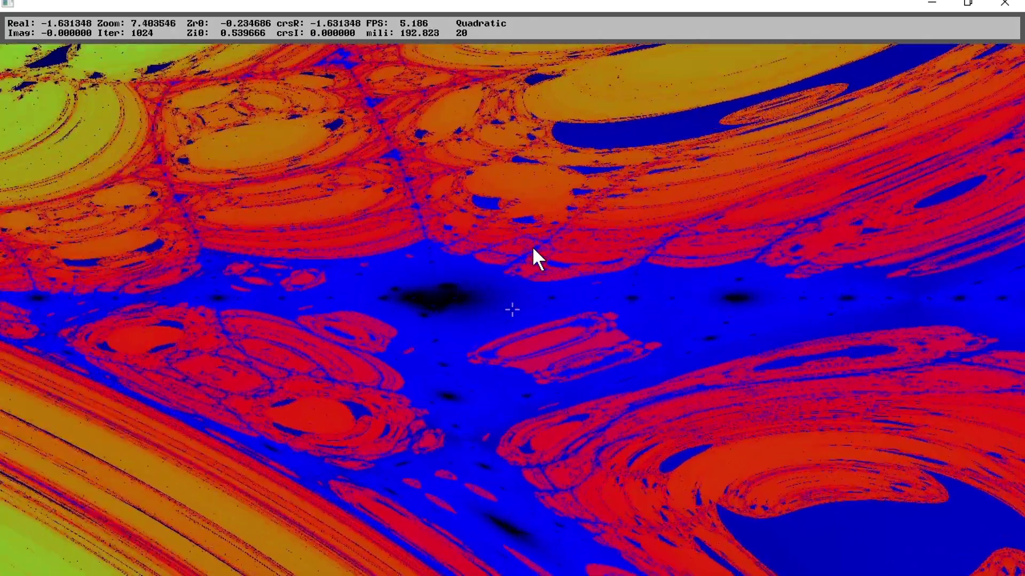
scroll(532, 255, up, 2)
scroll(533, 255, up, 2)
scroll(532, 255, up, 2)
scroll(532, 254, up, 2)
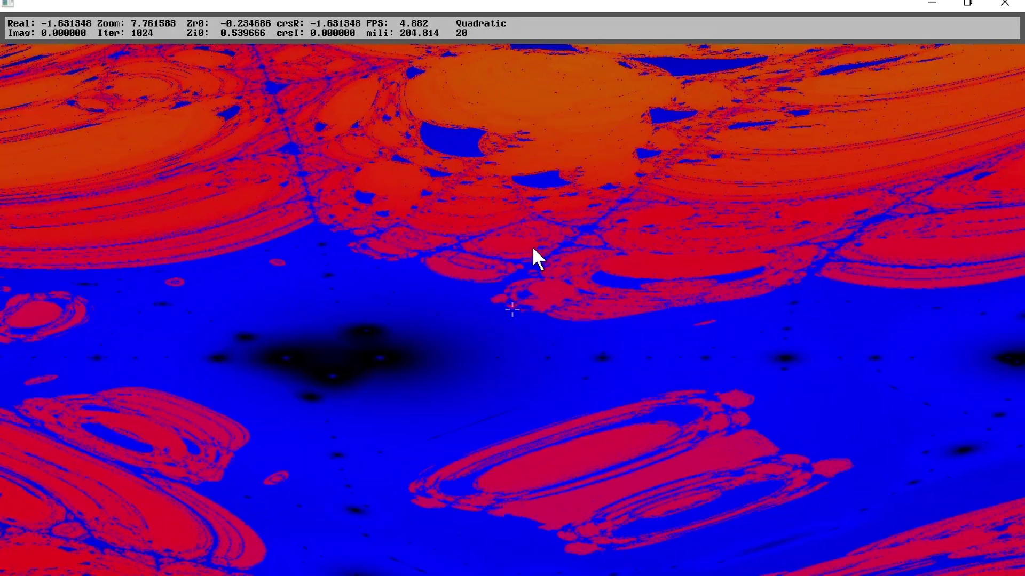
scroll(532, 254, up, 2)
scroll(533, 255, up, 2)
scroll(532, 255, up, 2)
scroll(535, 258, up, 2)
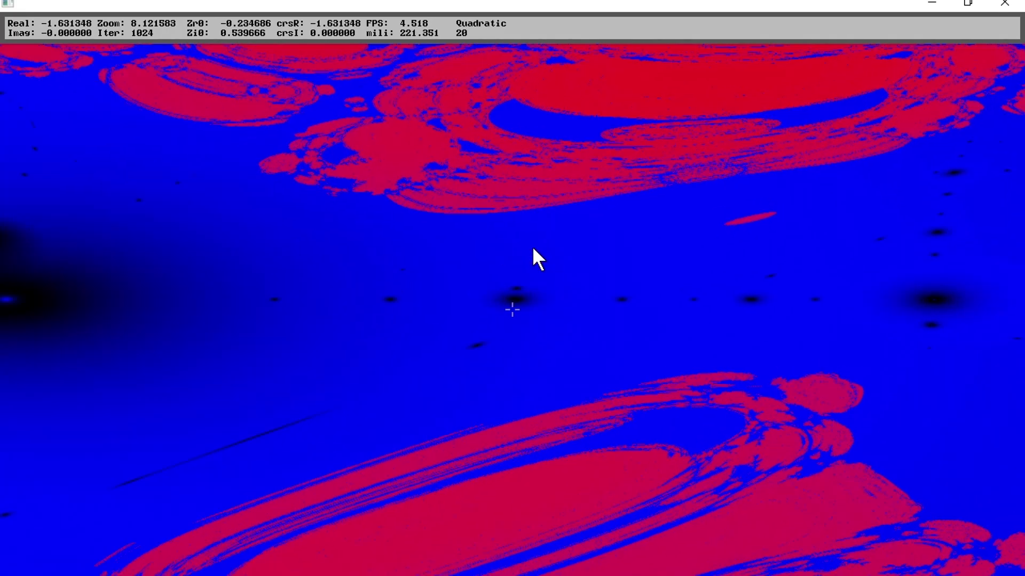
scroll(536, 258, up, 2)
scroll(535, 257, up, 1)
scroll(534, 258, up, 1)
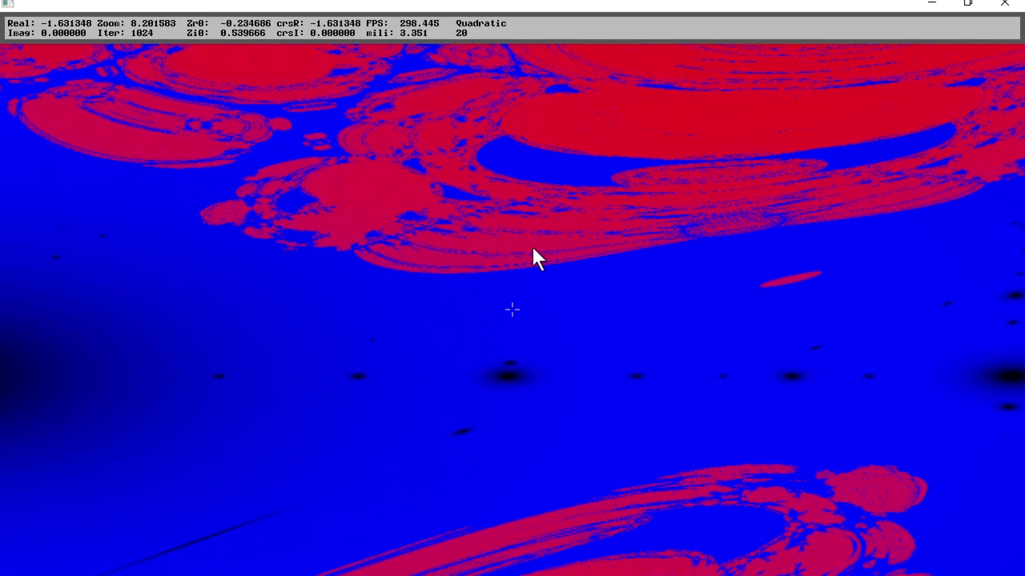
scroll(534, 258, up, 1)
scroll(535, 258, up, 2)
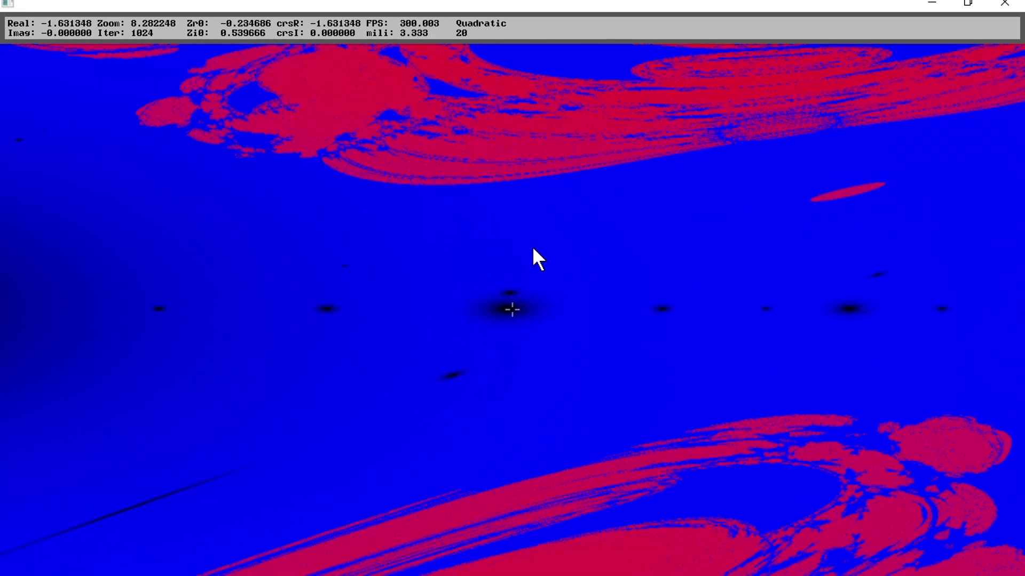
Double iterations twice to 4096 while zoomed in around 13.7.
key(Up)
scroll(535, 258, up, 2)
scroll(536, 258, up, 1)
scroll(534, 258, up, 2)
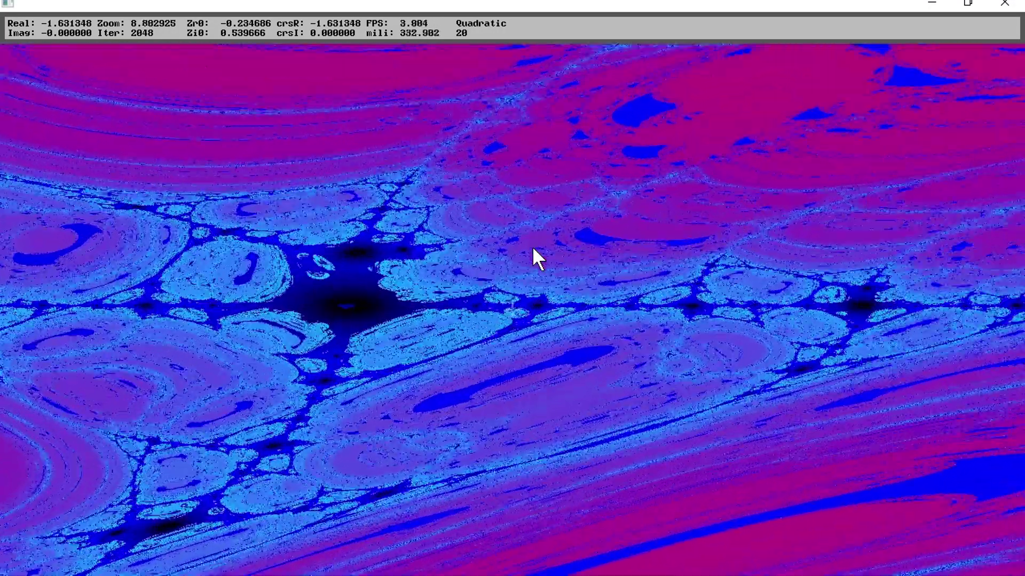
scroll(534, 258, up, 3)
scroll(535, 258, up, 3)
scroll(535, 259, up, 3)
scroll(535, 258, up, 2)
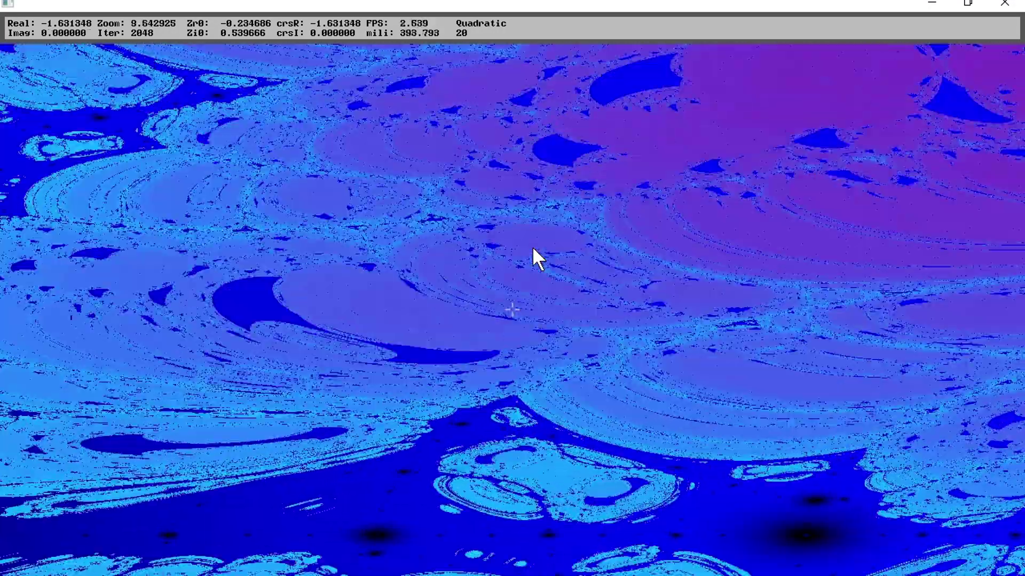
scroll(535, 258, up, 2)
scroll(535, 258, up, 2)
scroll(535, 258, up, 1)
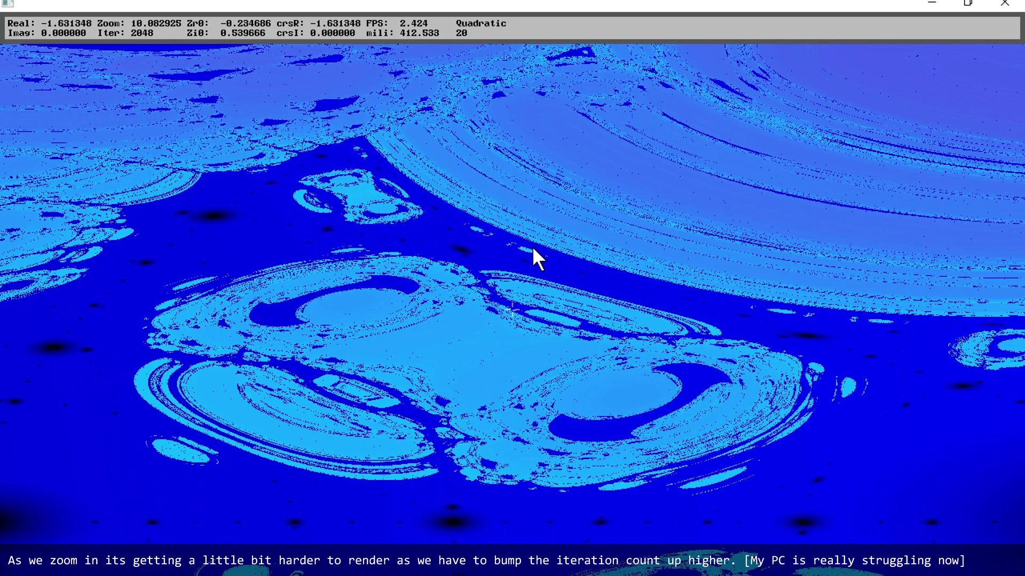
scroll(535, 258, up, 1)
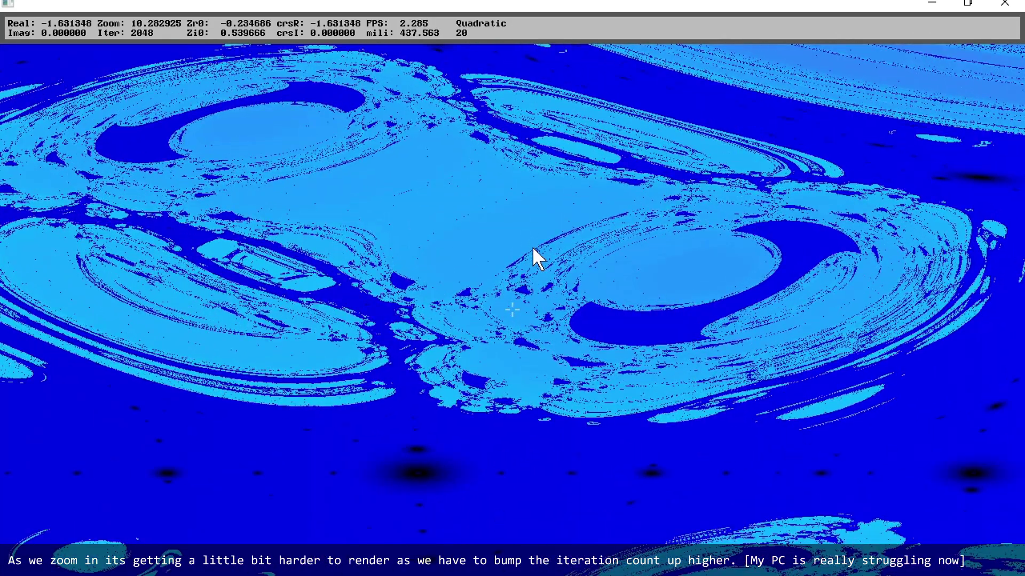
scroll(536, 258, up, 1)
scroll(534, 258, up, 1)
scroll(535, 258, up, 1)
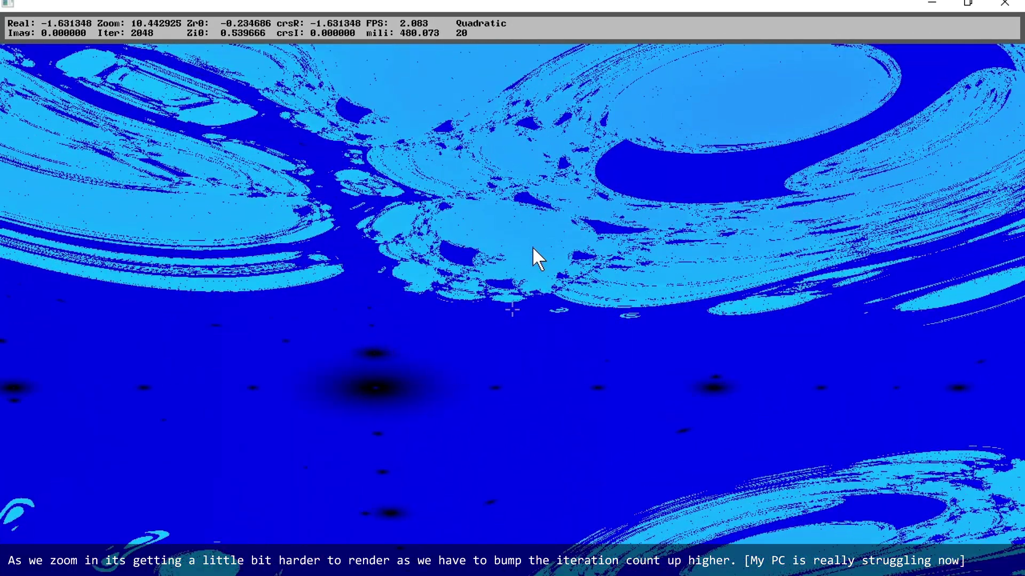
scroll(534, 258, up, 1)
scroll(534, 257, up, 1)
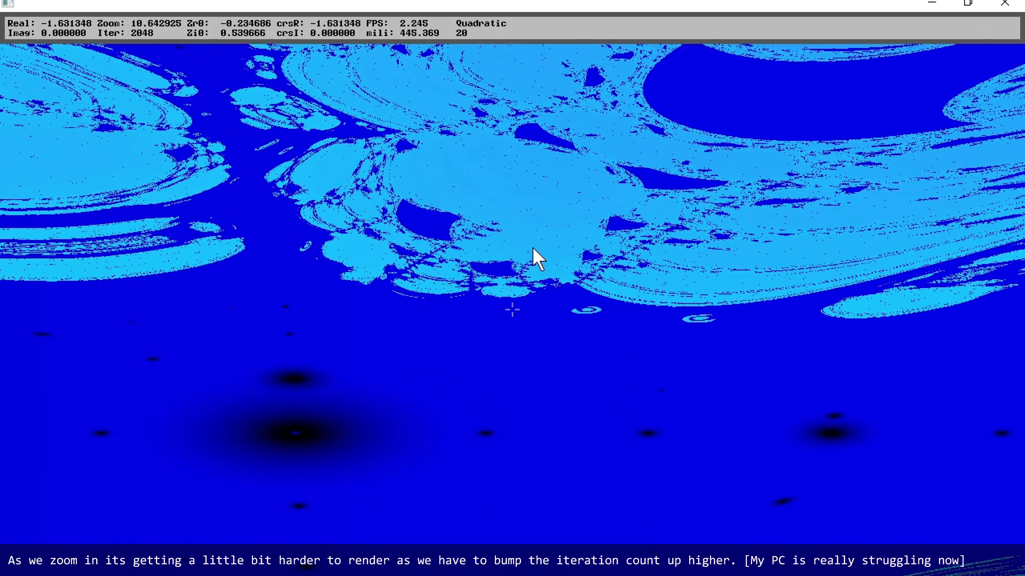
scroll(536, 258, up, 1)
scroll(535, 257, up, 1)
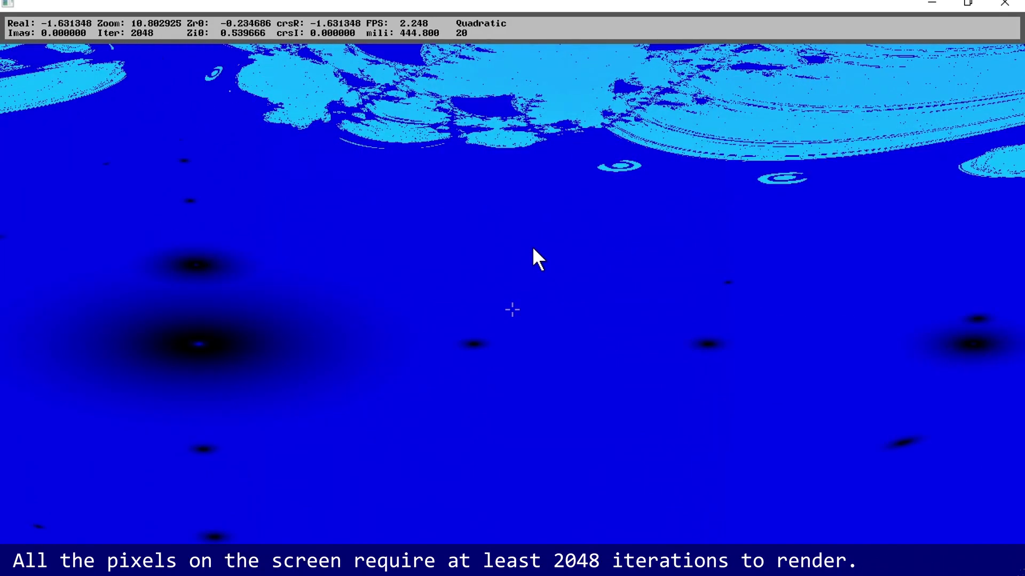
scroll(535, 257, up, 1)
key(Up)
scroll(535, 258, up, 1)
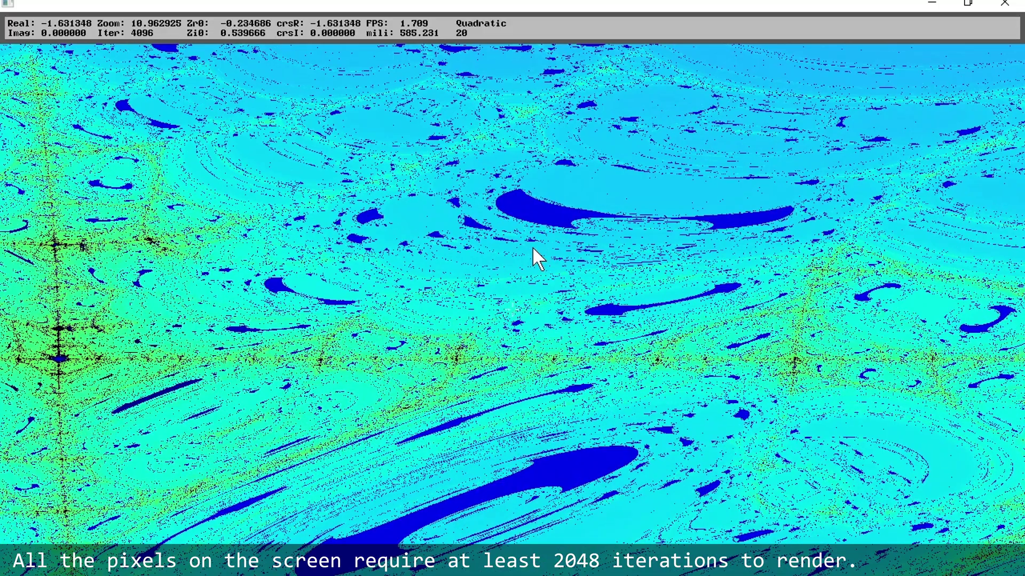
scroll(535, 258, up, 1)
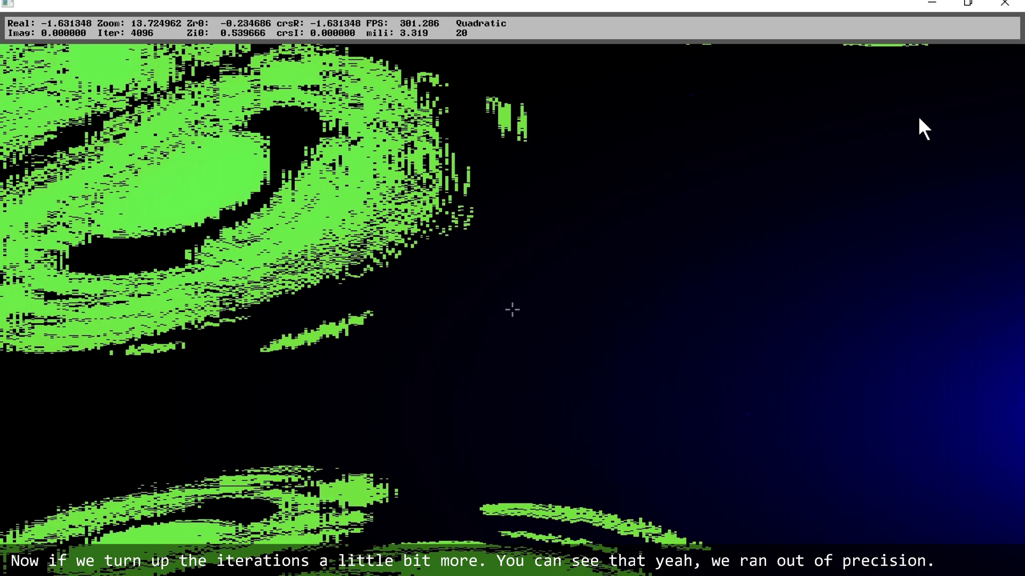
Double the iteration count from 4096 to 8192.
key(Up)
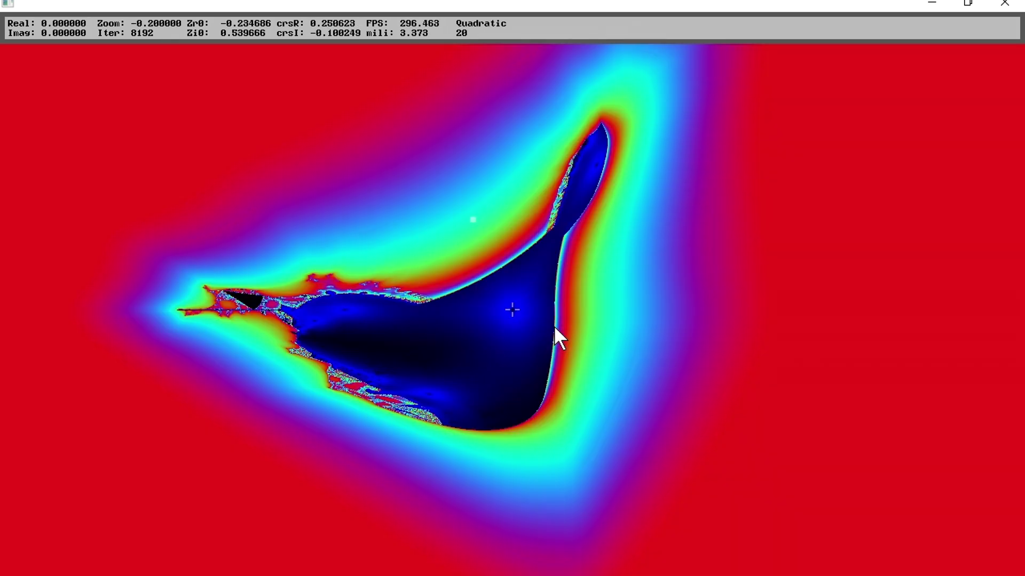
Drag-pan and morph the fractal, then reset to the whole view.
mouse_move(558, 337)
mouse_down()
mouse_move(392, 237)
mouse_move(551, 345)
mouse_up()
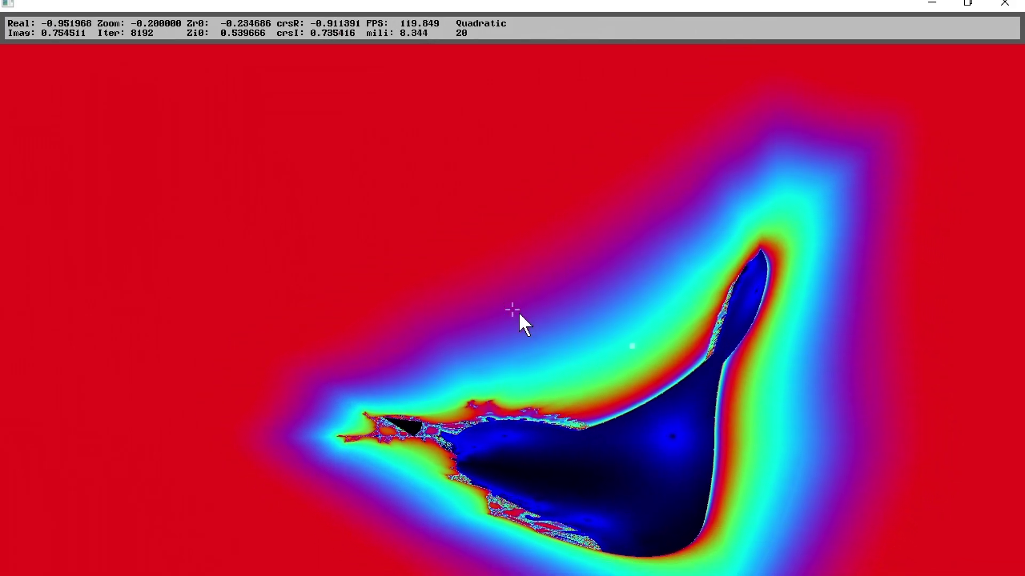
mouse_move(501, 304)
mouse_down()
mouse_move(657, 484)
mouse_move(300, 36)
mouse_up()
drag(398, 169, 648, 334)
scroll(628, 308, up, 5)
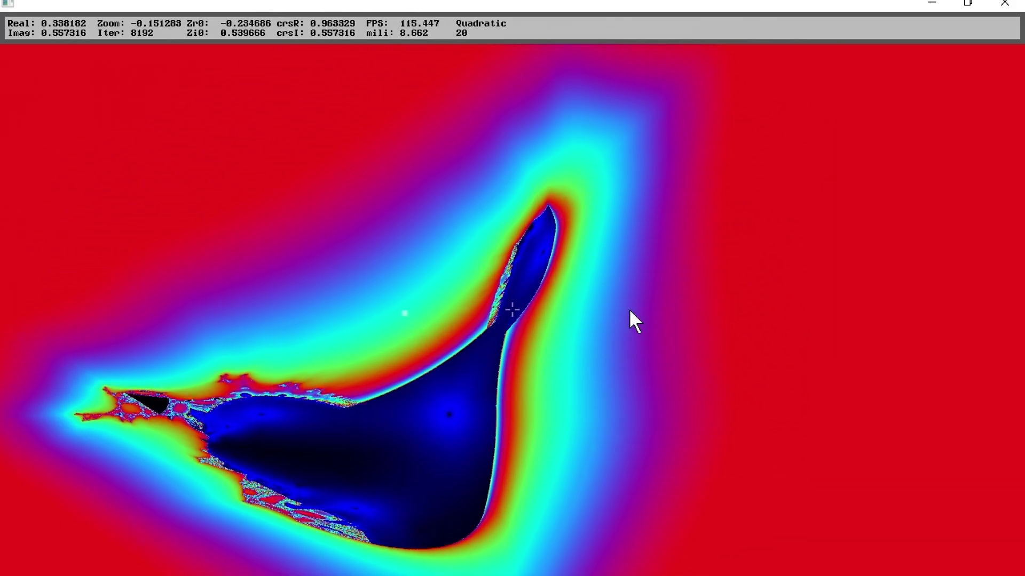
scroll(629, 308, up, 3)
scroll(629, 308, up, 3)
scroll(561, 288, up, 3)
scroll(533, 277, up, 2)
scroll(532, 277, up, 3)
scroll(532, 277, up, 2)
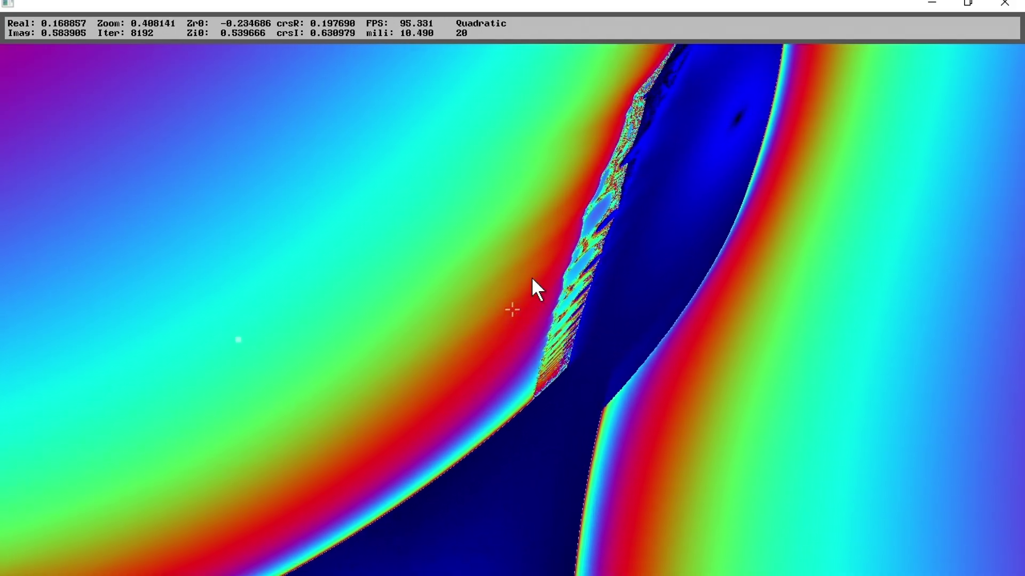
key(r)
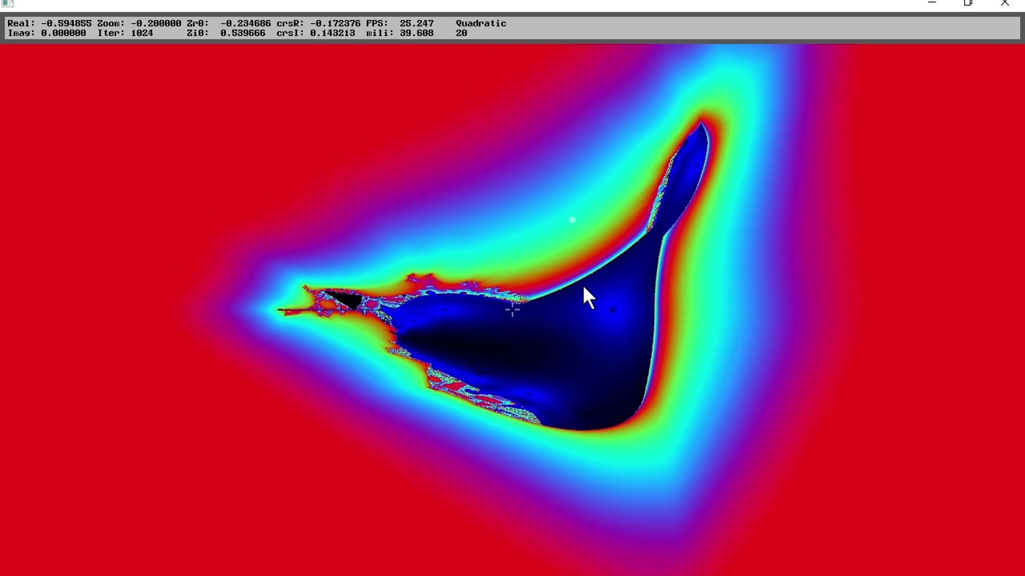
Adjust the Real and Imag parameters to reshape the fractal.
mouse_move(583, 284)
mouse_down()
mouse_move(386, 67)
mouse_move(387, 37)
mouse_up()
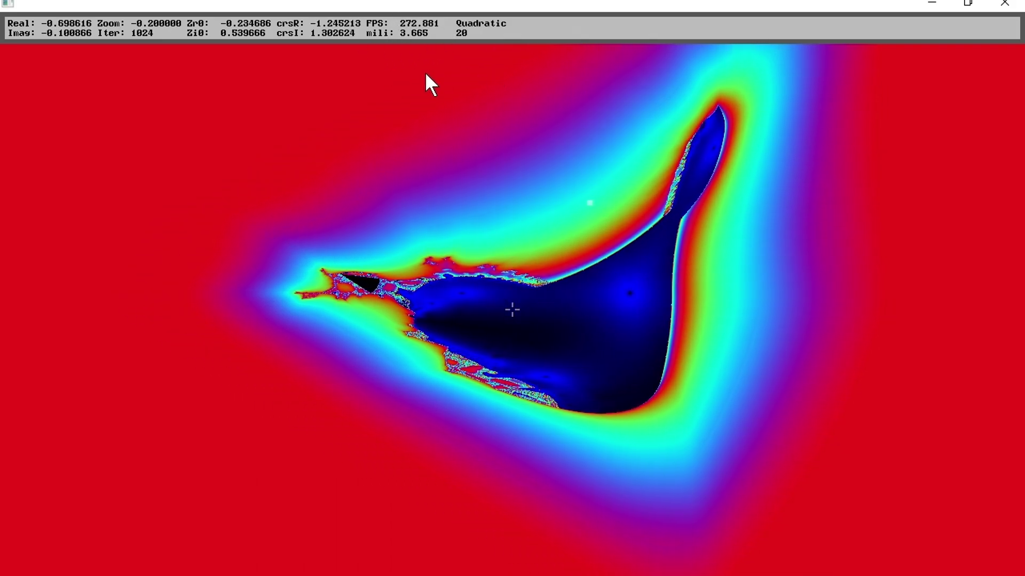
drag(432, 67, 406, 49)
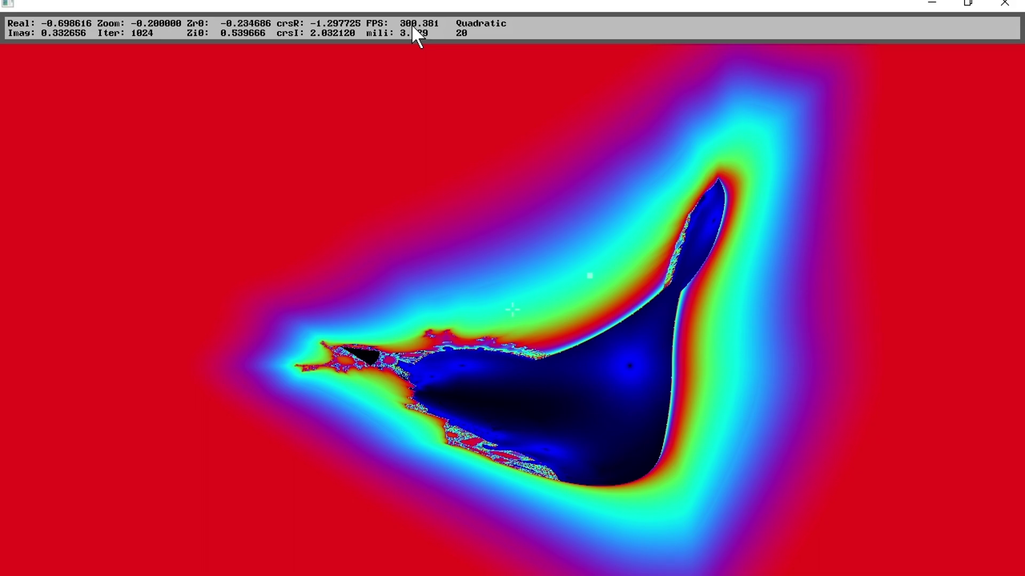
key(Left)
key(Left)
key(Left)
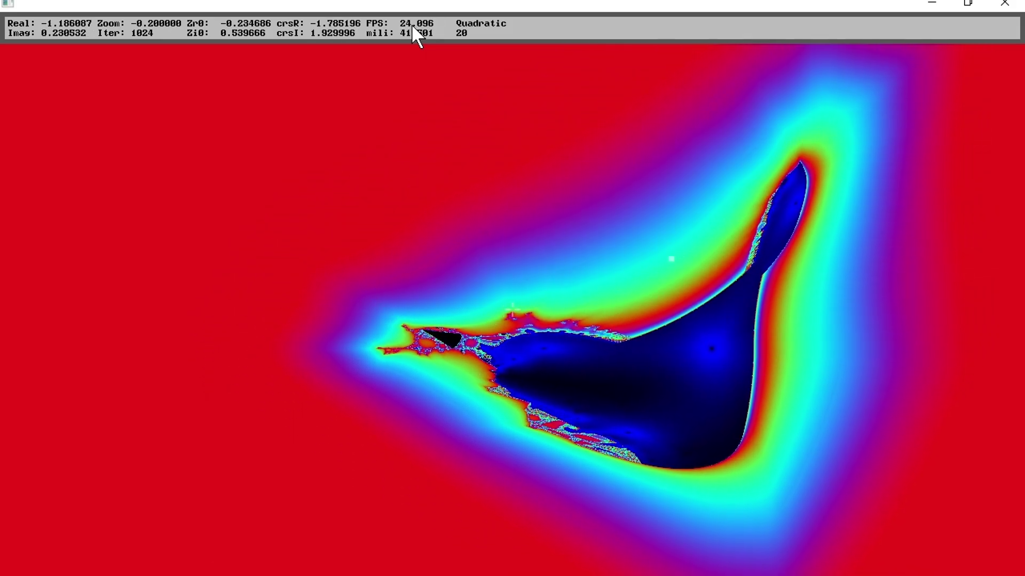
key(Right)
key(Right)
key(Right)
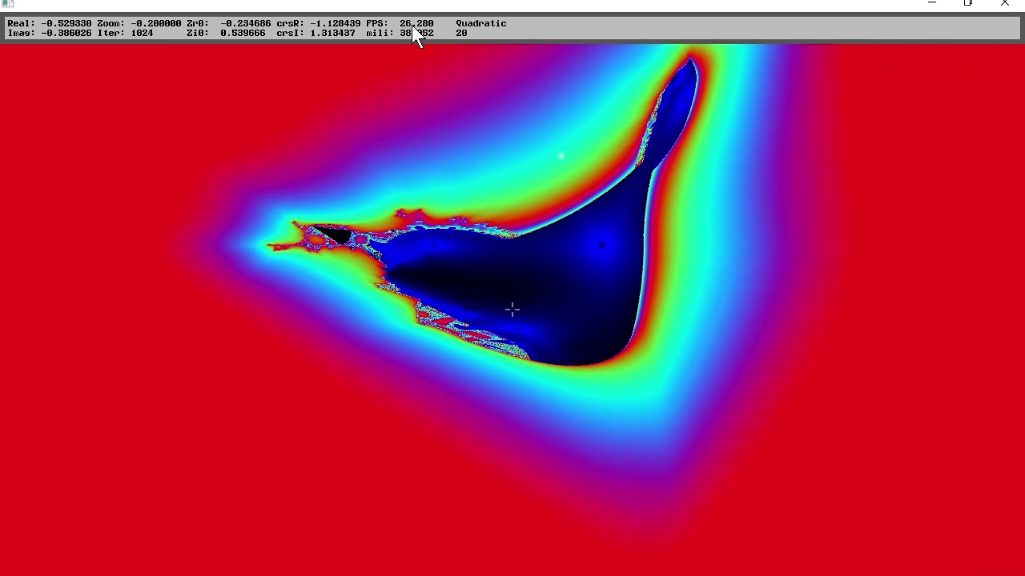
key(Left)
key(Down)
key(Down)
key(Down)
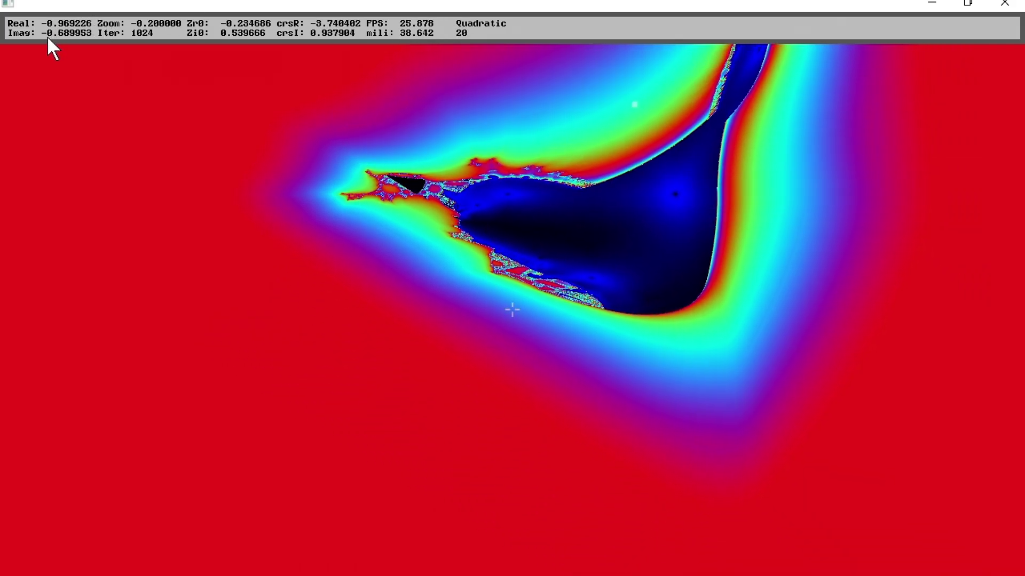
Pan the view toward the fractal's left tip.
key(Up)
key(Up)
key(Up)
key(Up)
key(Left)
key(Up)
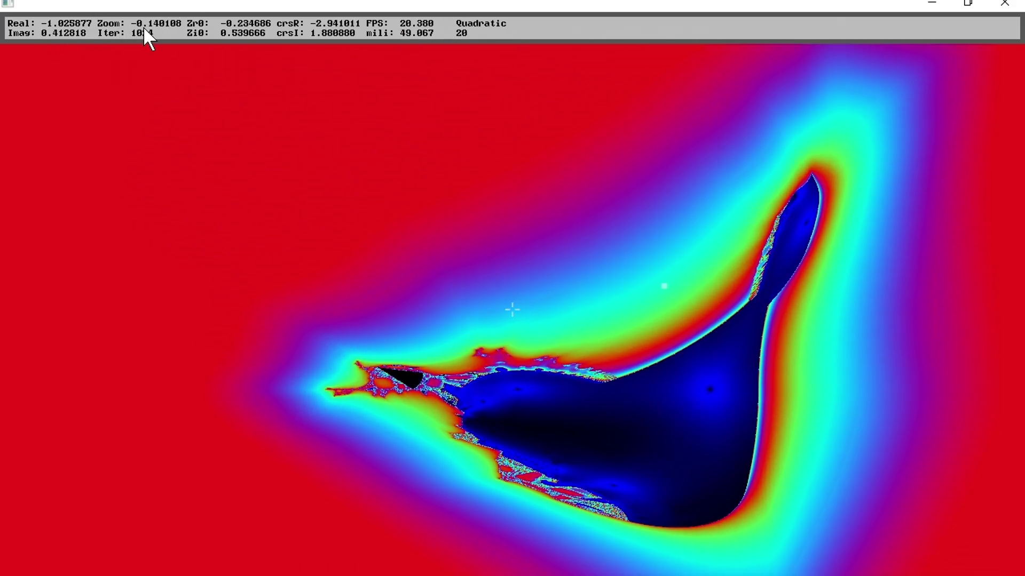
key(minus)
key(minus)
key(minus)
key(Down)
key(Down)
key(Down)
key(Left)
key(Left)
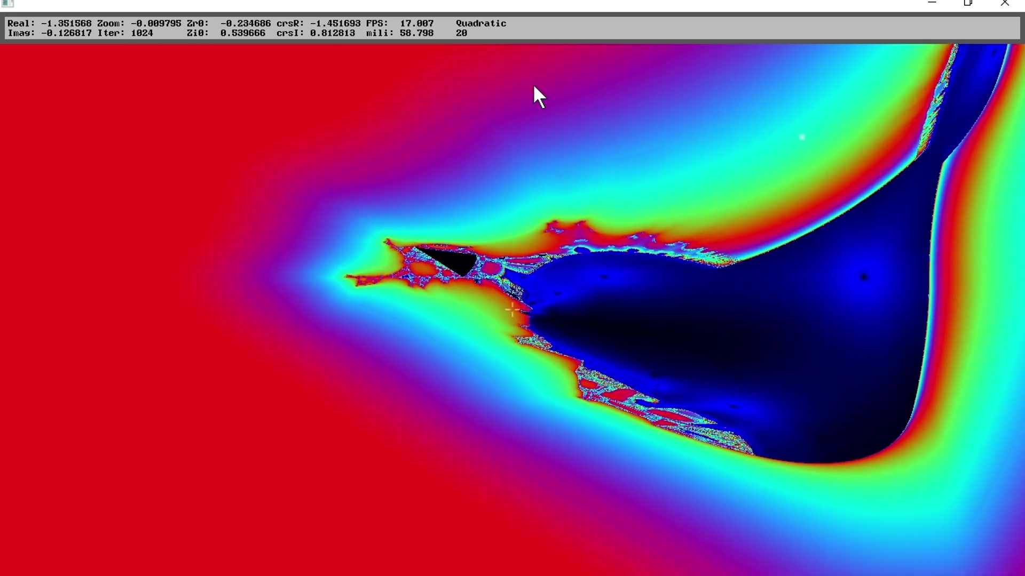
Zoom in on the black triangular hole at the left tip.
key(plus)
key(Left)
key(plus)
key(Up)
key(plus)
key(plus)
key(plus)
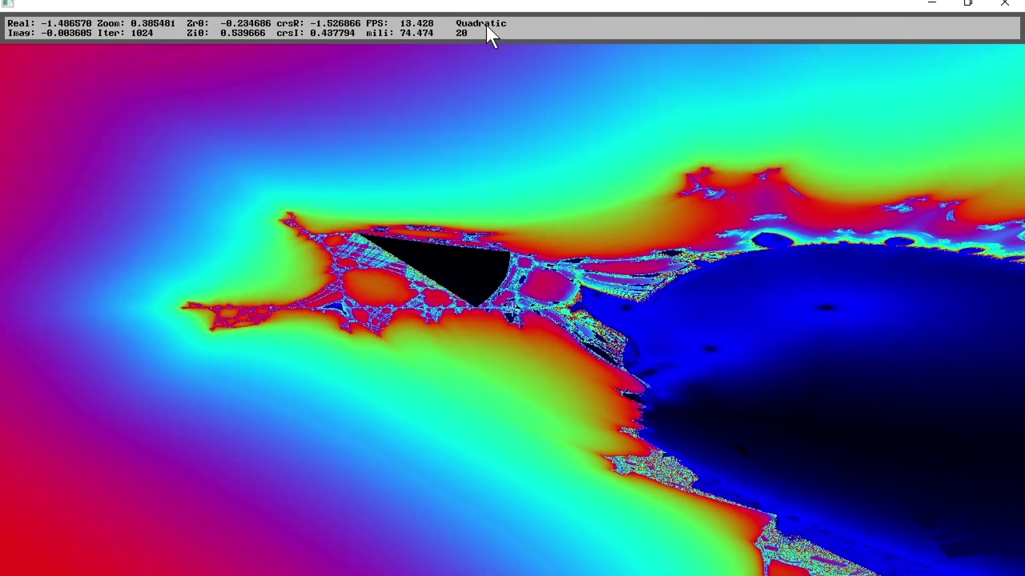
key(Left)
key(plus)
key(plus)
key(plus)
key(plus)
key(plus)
key(plus)
Reset the explorer to its default Mandelbrot view with the R key.
key(r)
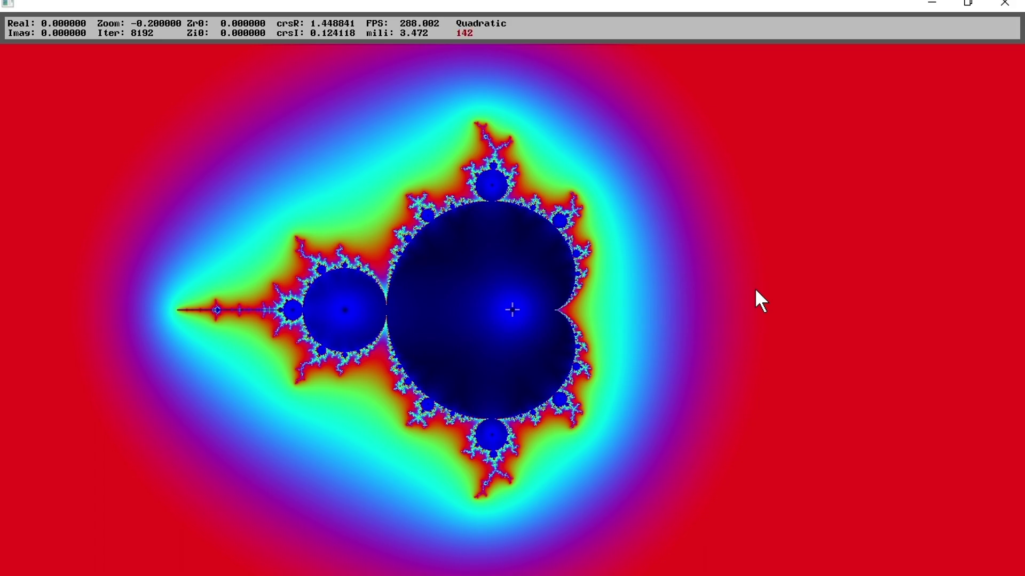
Shift fractal 142's Real parameter toward its left tip.
key(space)
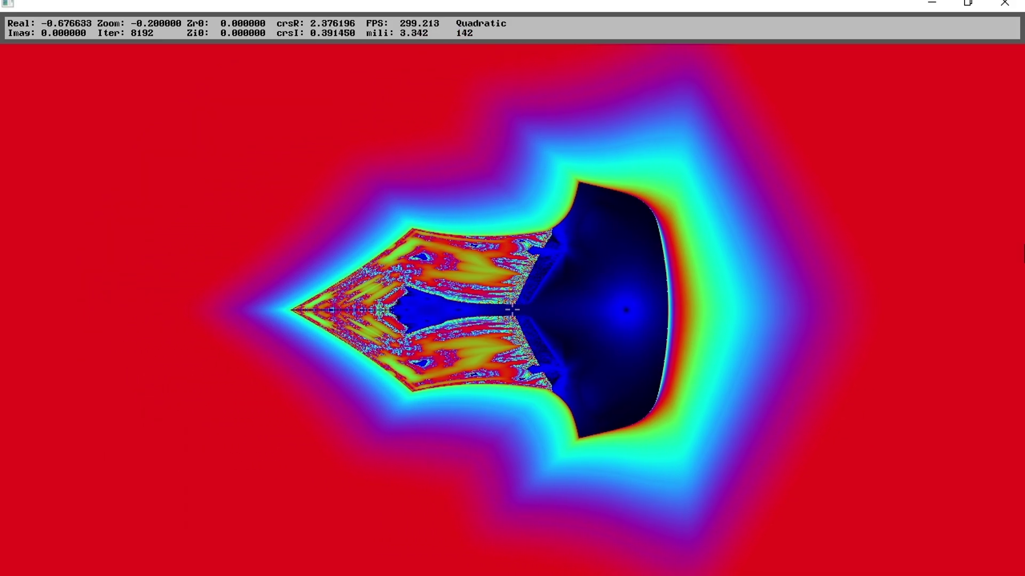
key(Left)
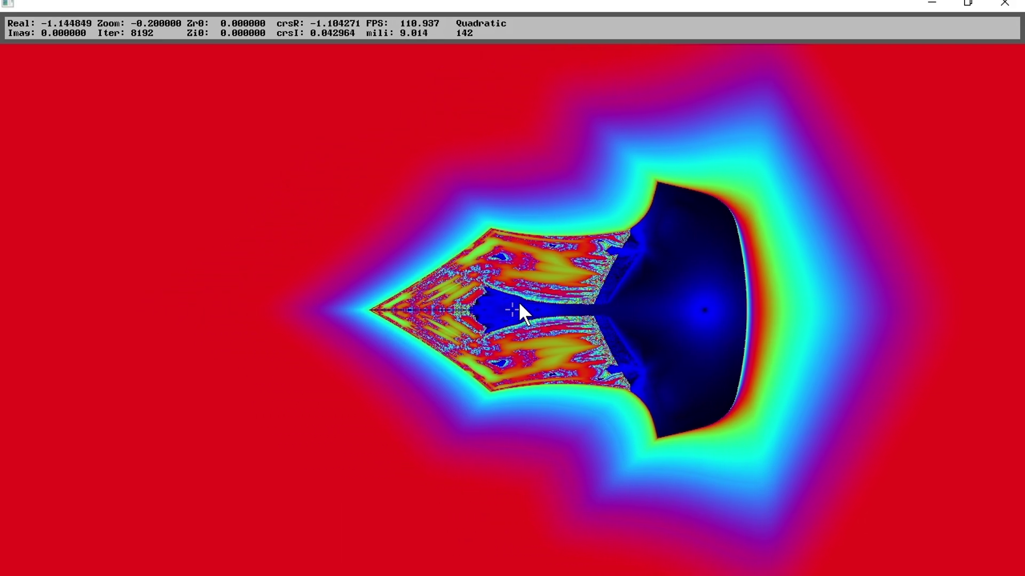
key(Left)
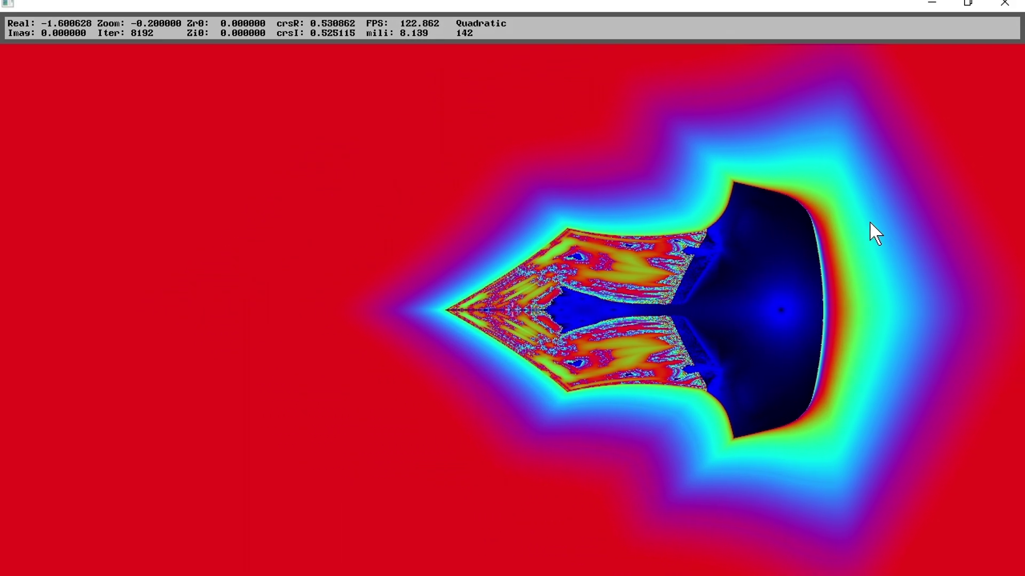
key(Left)
Zoom deep along the axis to about 5.69, near Real -1.81, onto a blue miniature.
key(Up)
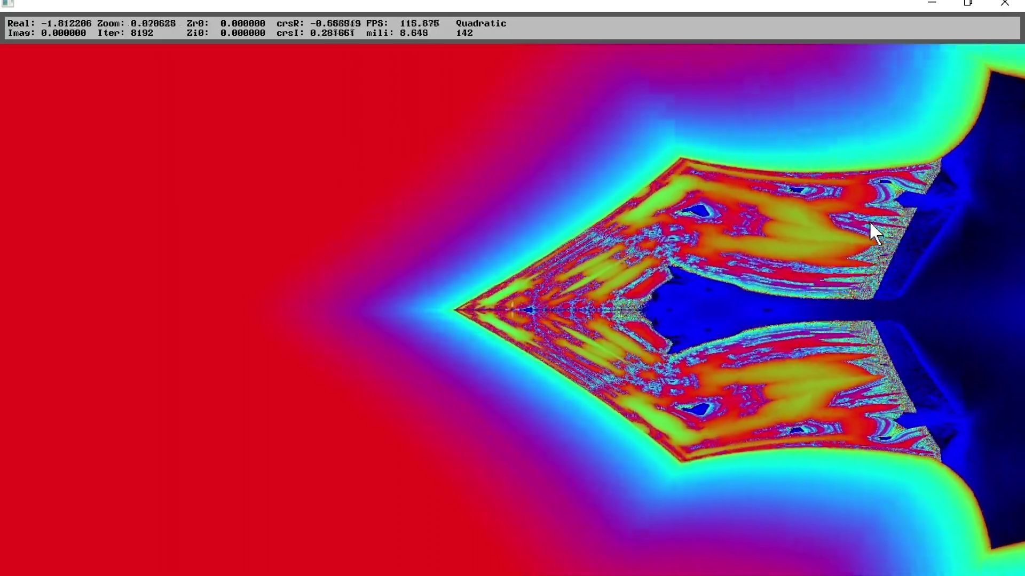
key(Up)
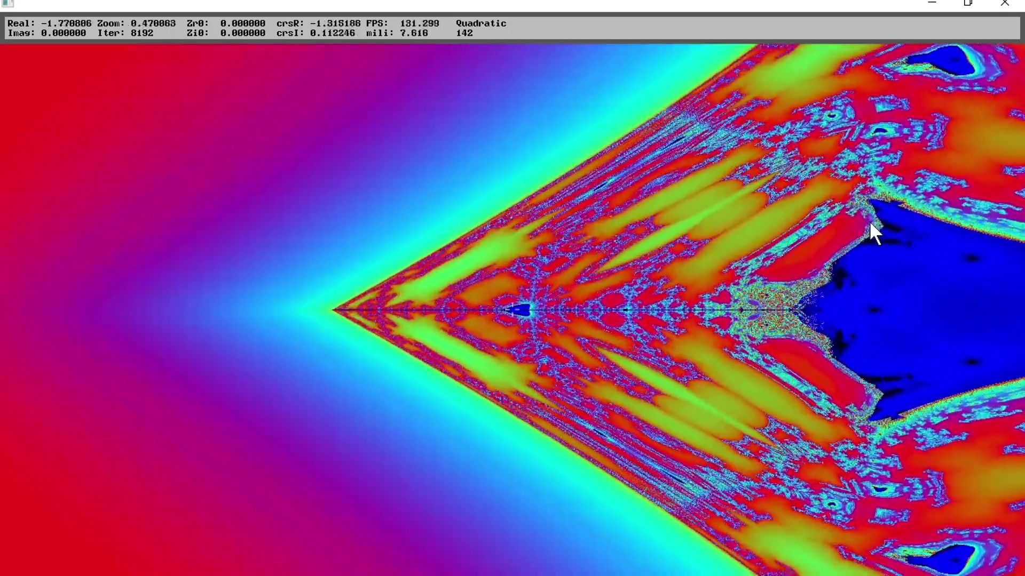
key(Up)
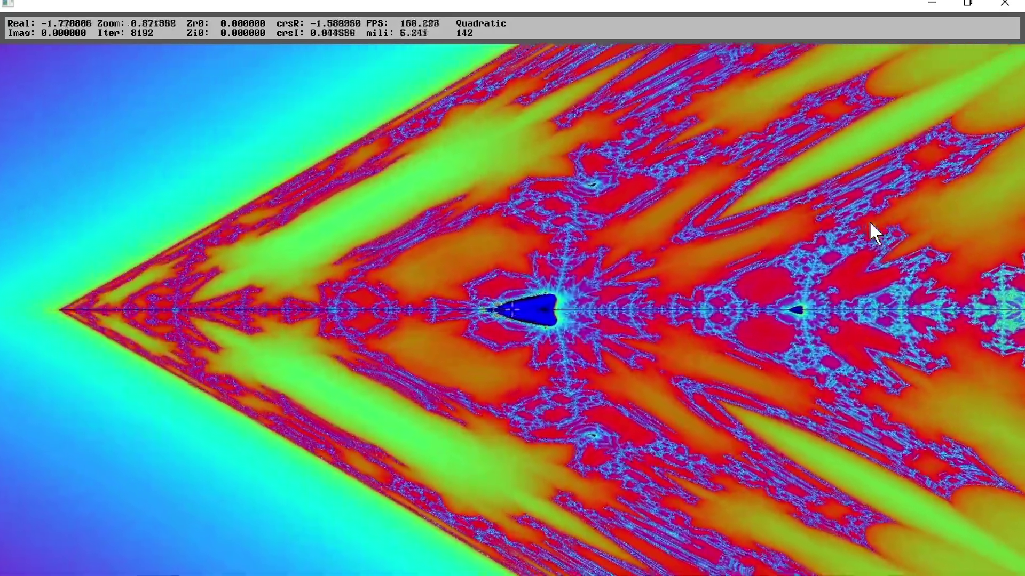
key(Up)
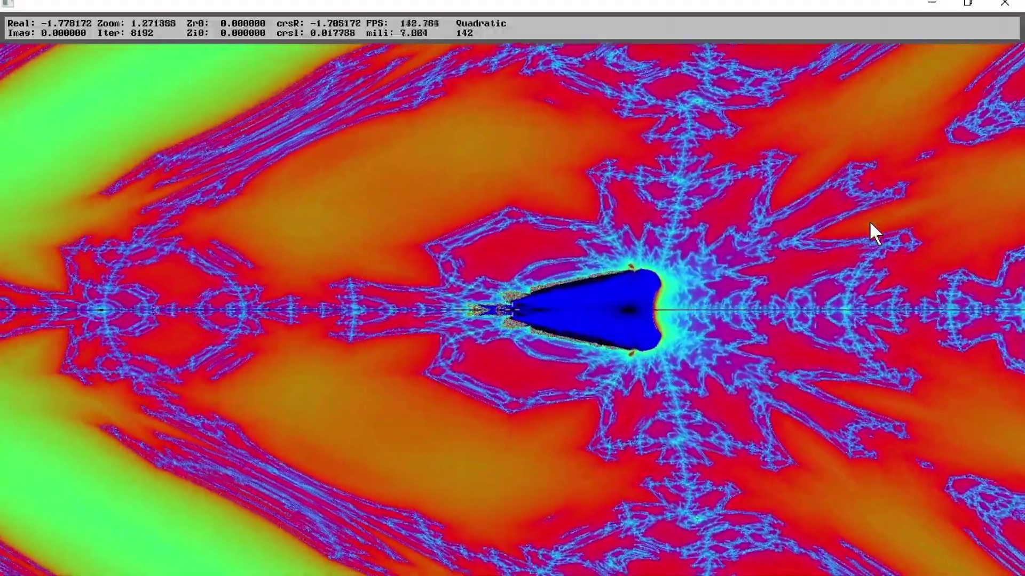
key(Up)
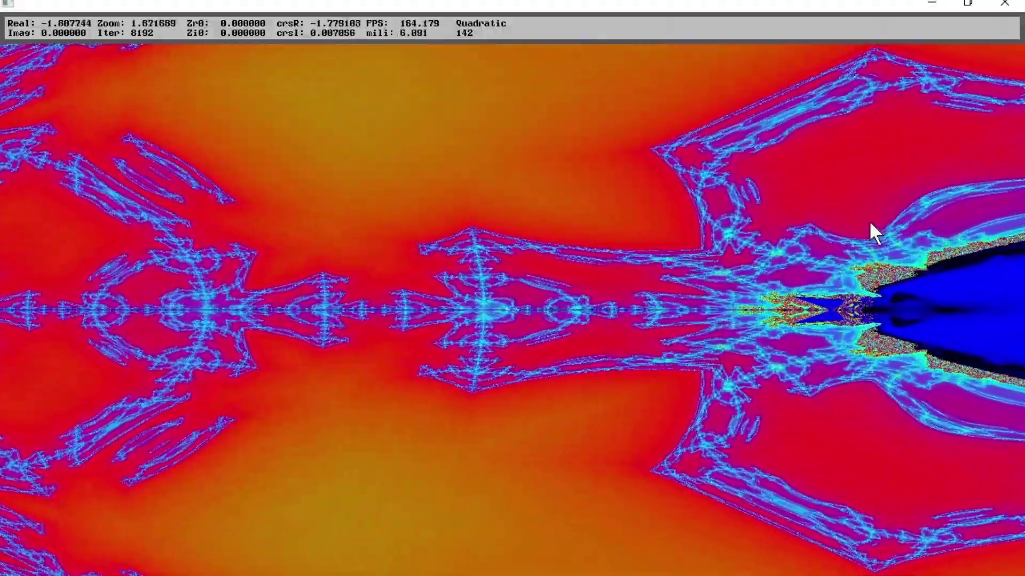
key(Up)
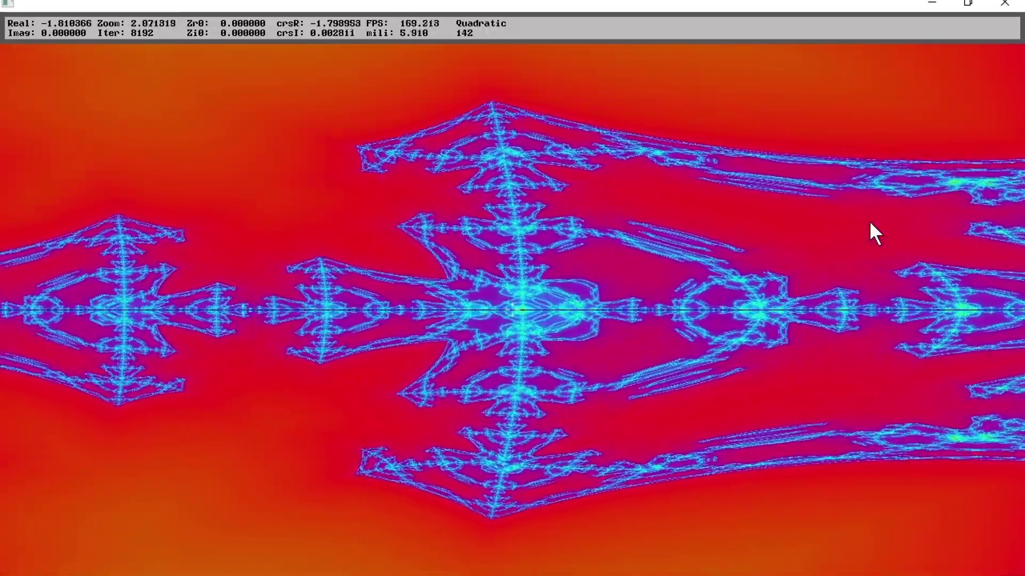
key(Up)
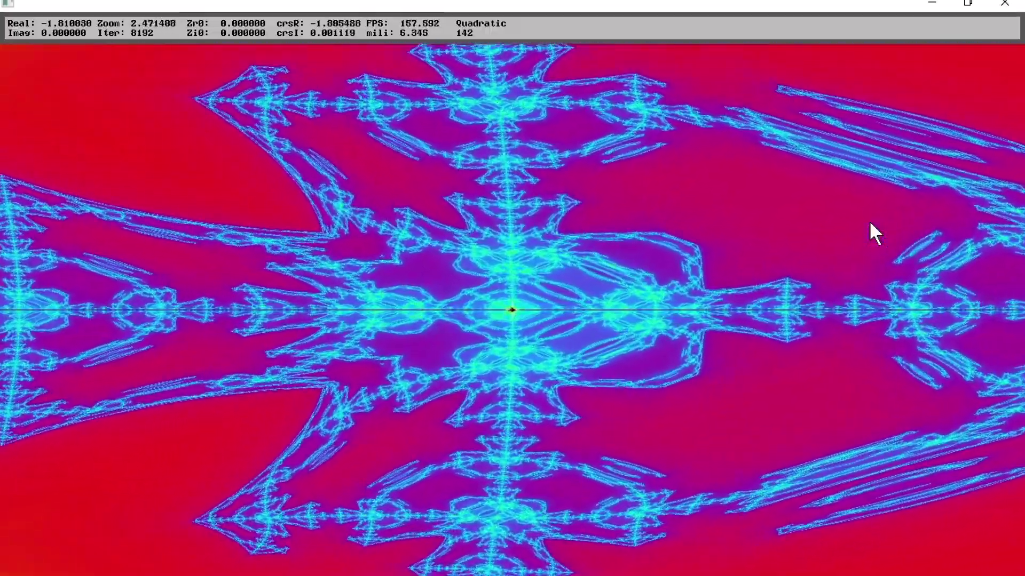
key(Up)
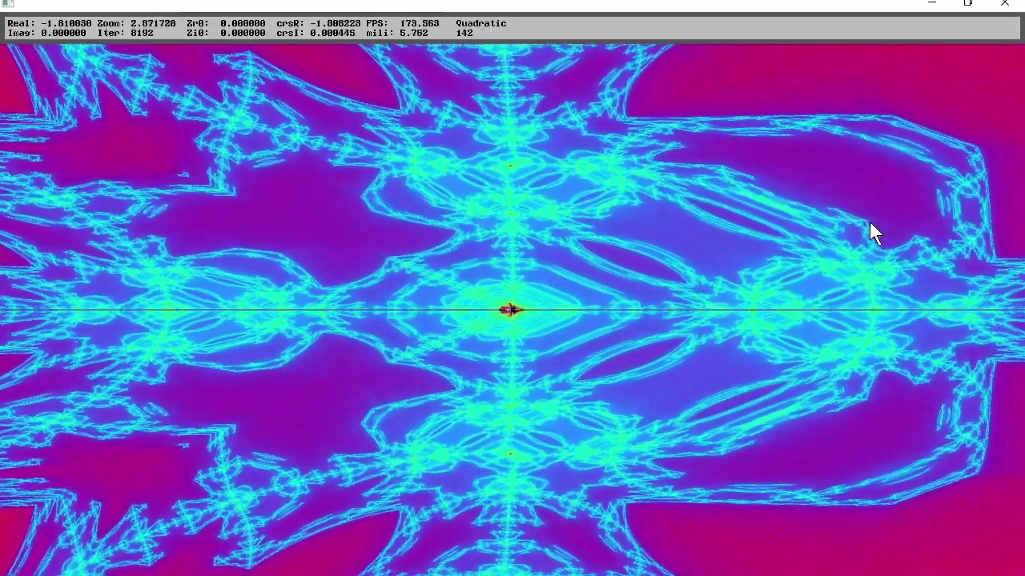
key(Up)
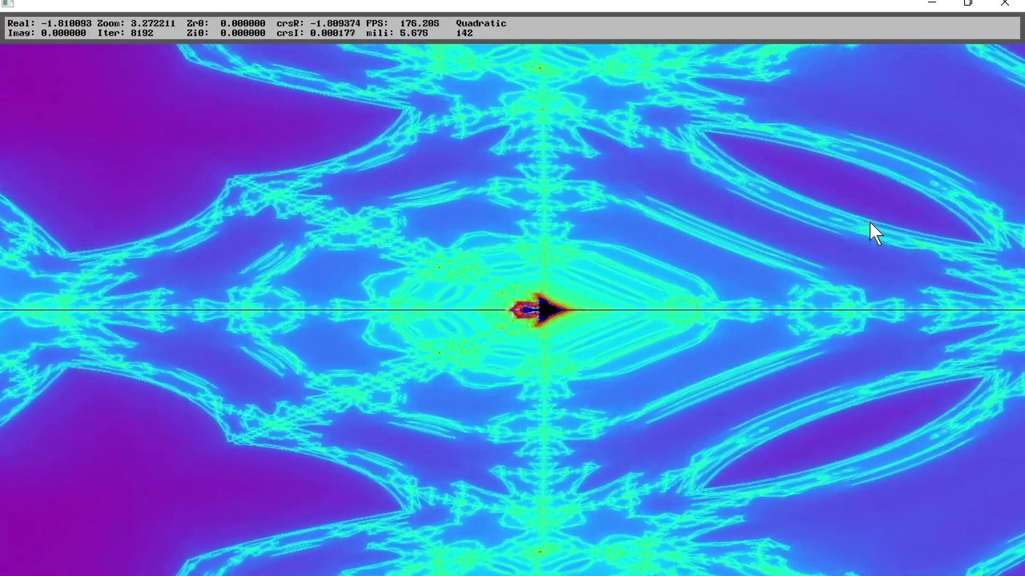
key(Up)
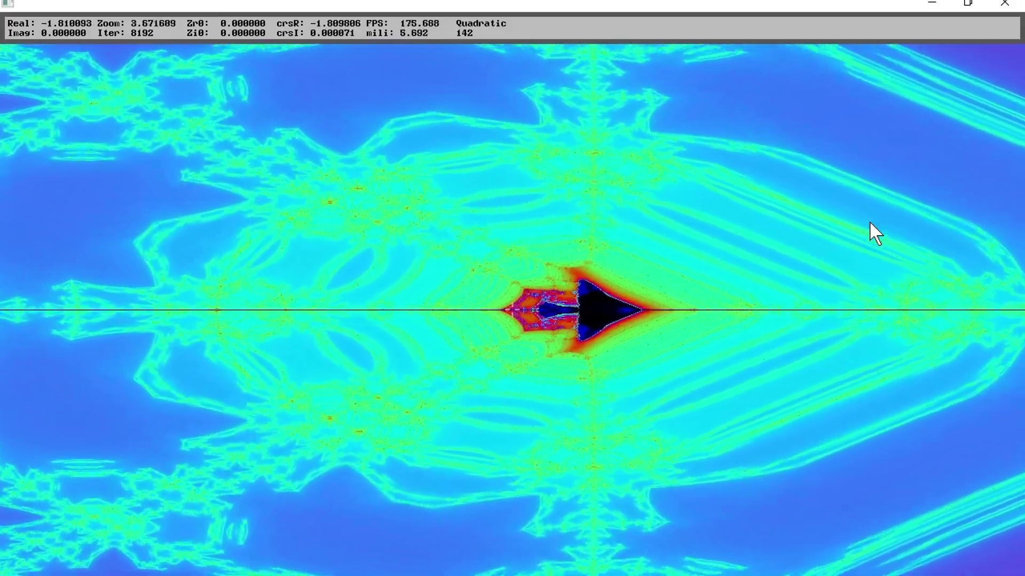
key(Up)
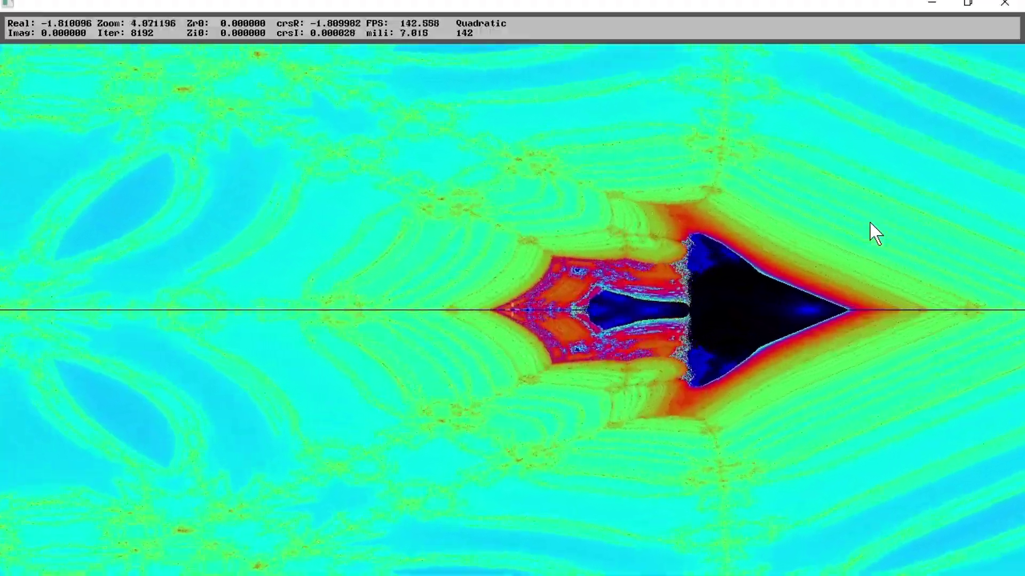
key(Up)
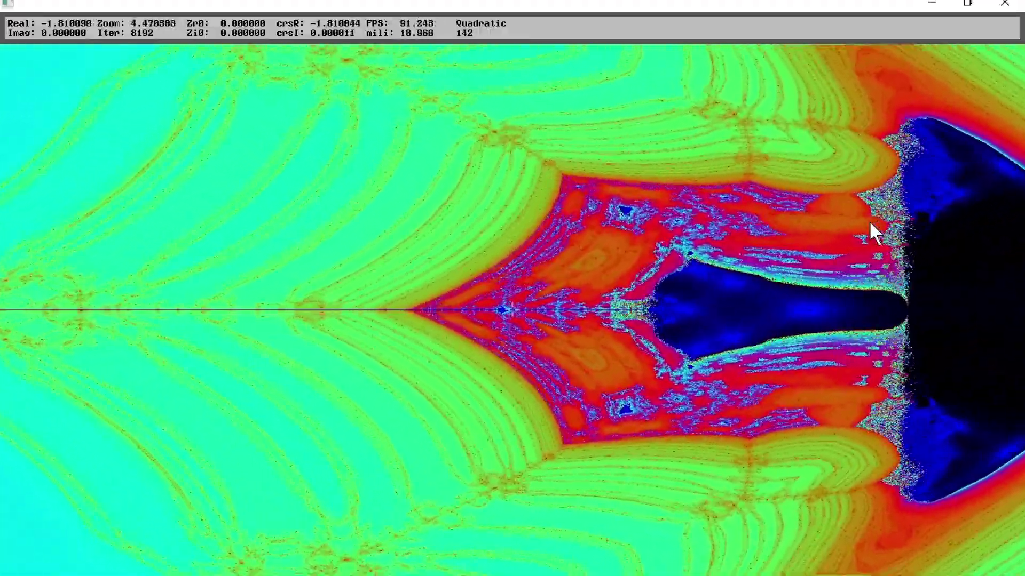
key(Up)
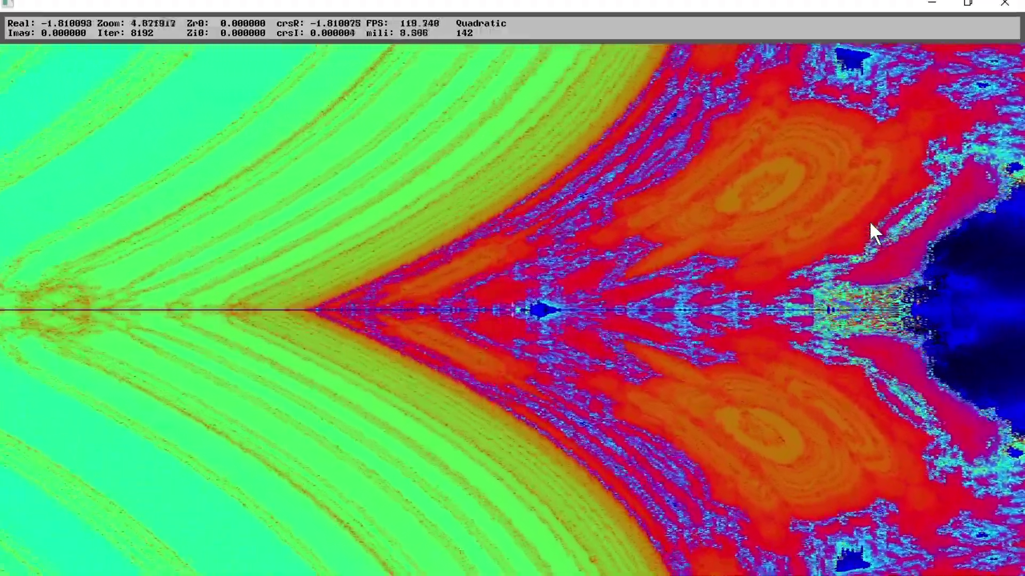
key(Up)
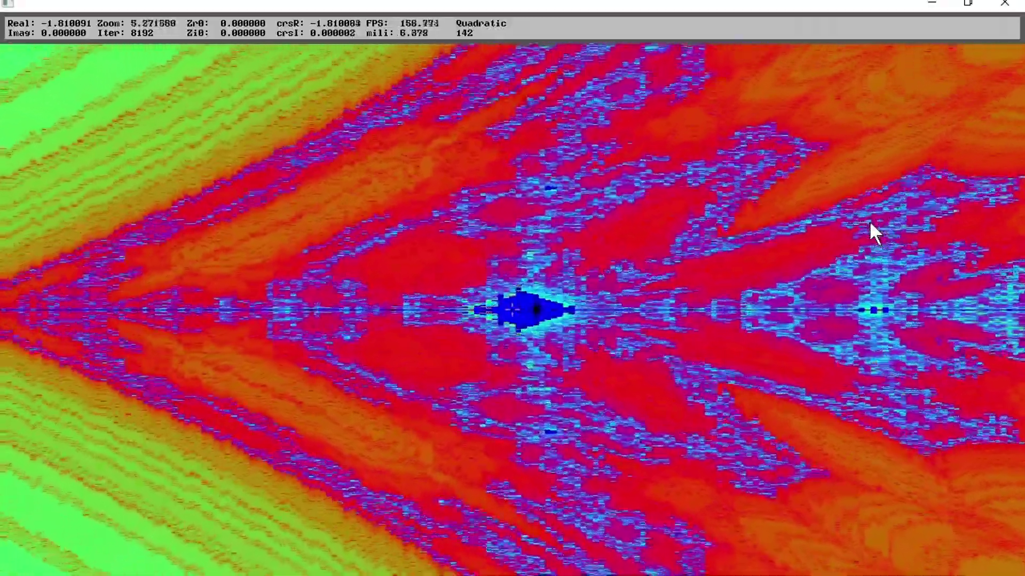
key(Up)
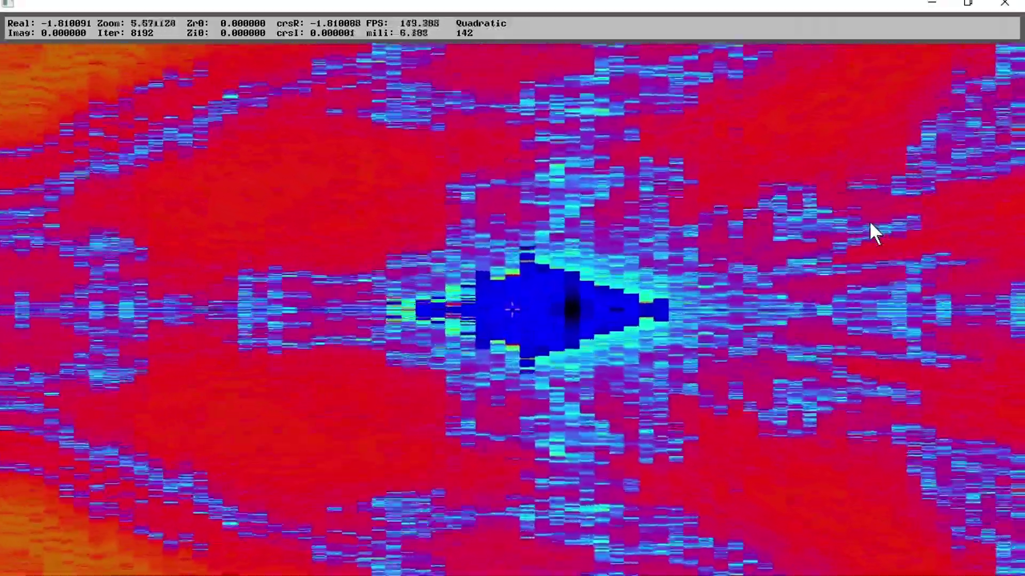
key(Up)
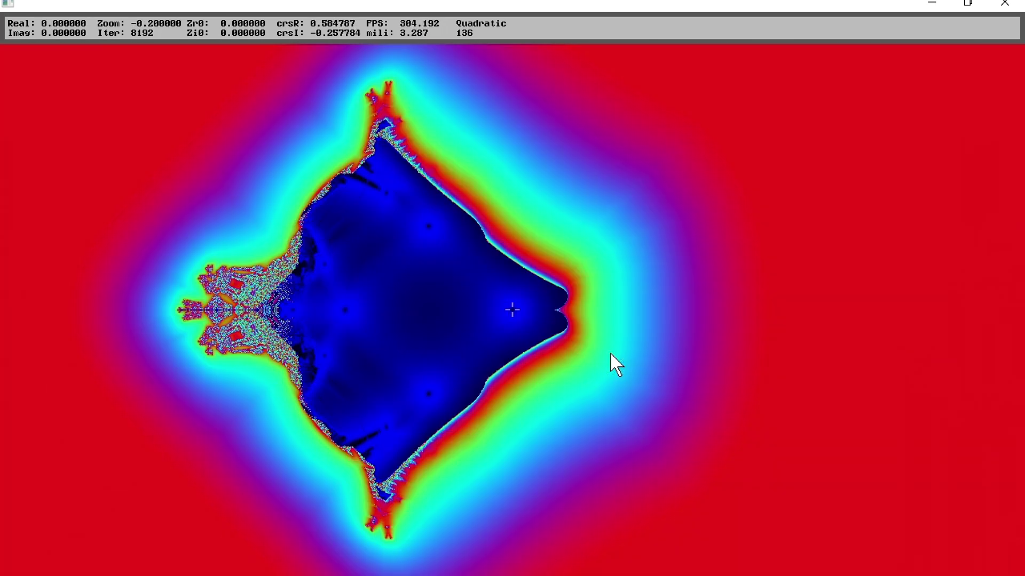
Pan fractal 136 downward and offset its starting point so the outline distorts.
key(Down)
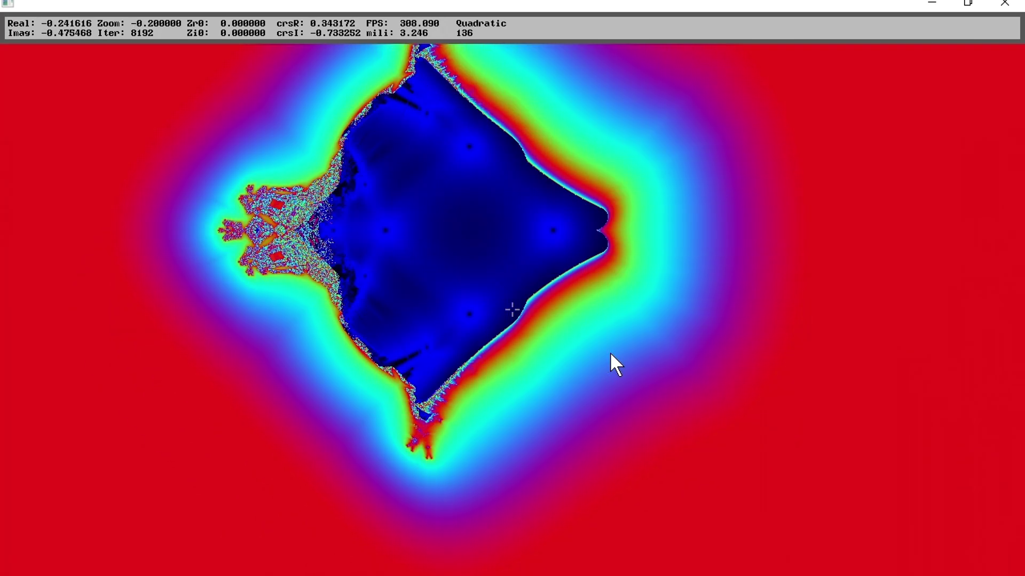
key(a)
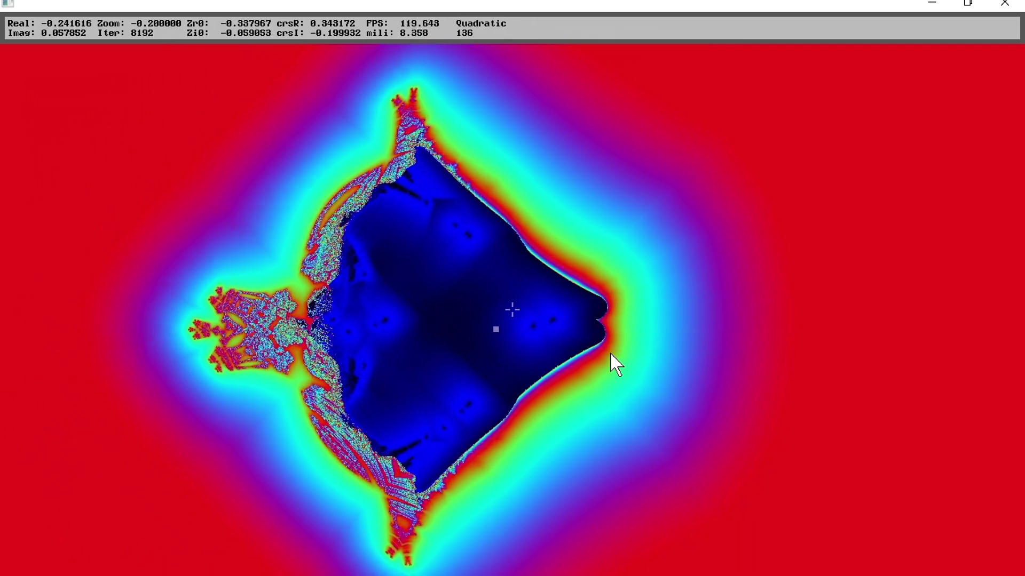
Morph fractal 136 by nudging its Zr0/Zi0 starting point back and forth.
key(a)
key(a)
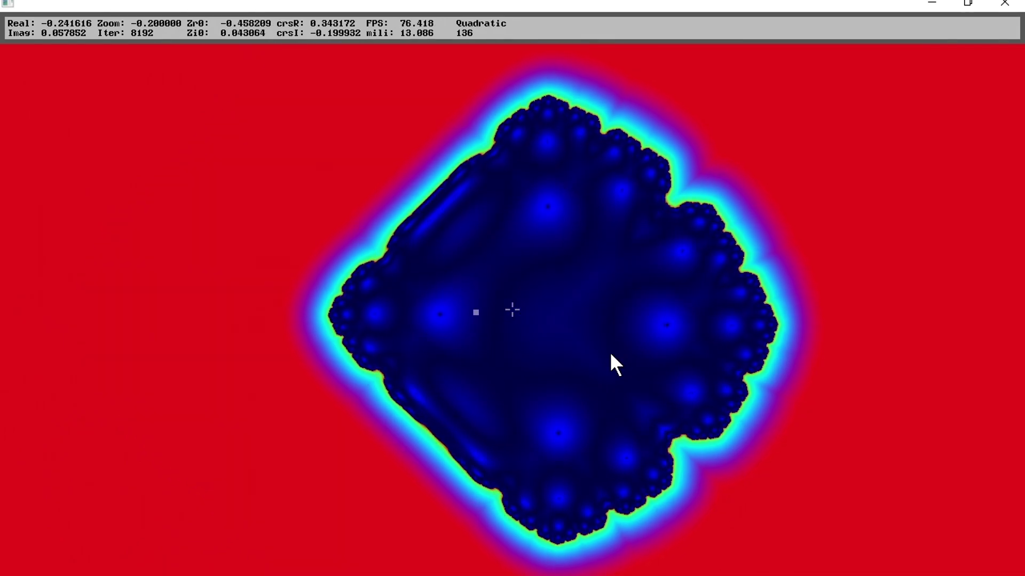
key(a)
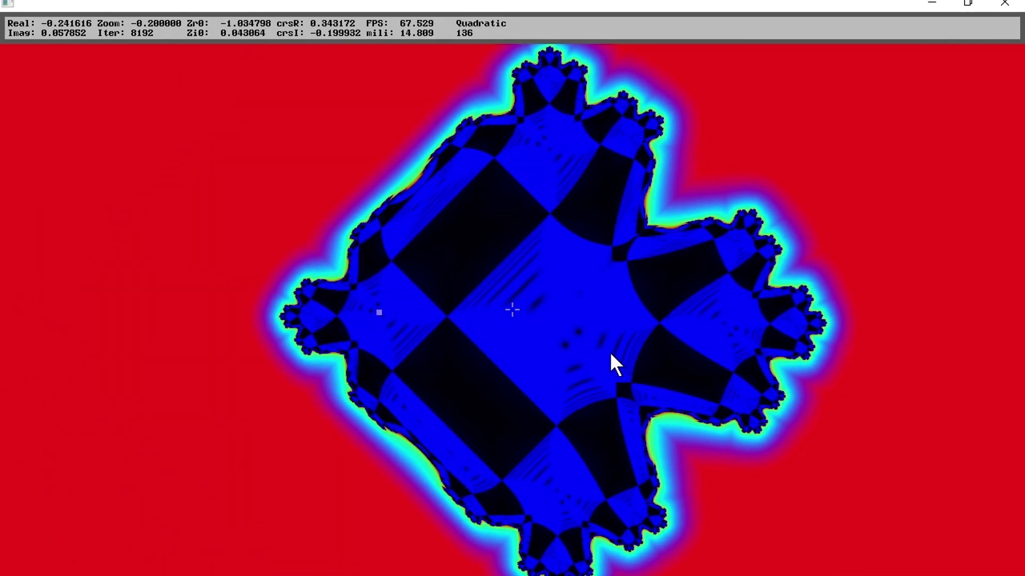
key(d)
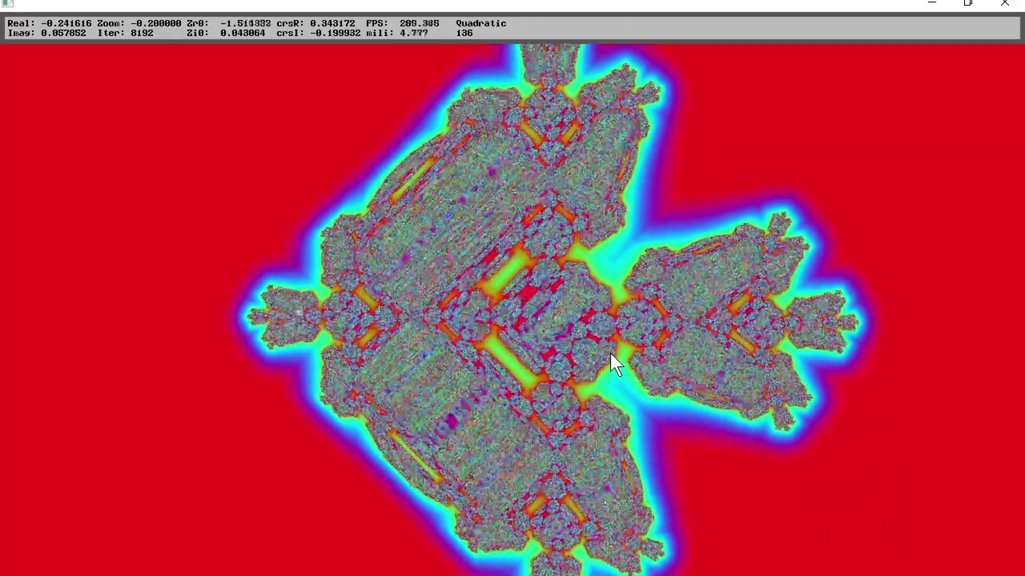
key(w)
key(a)
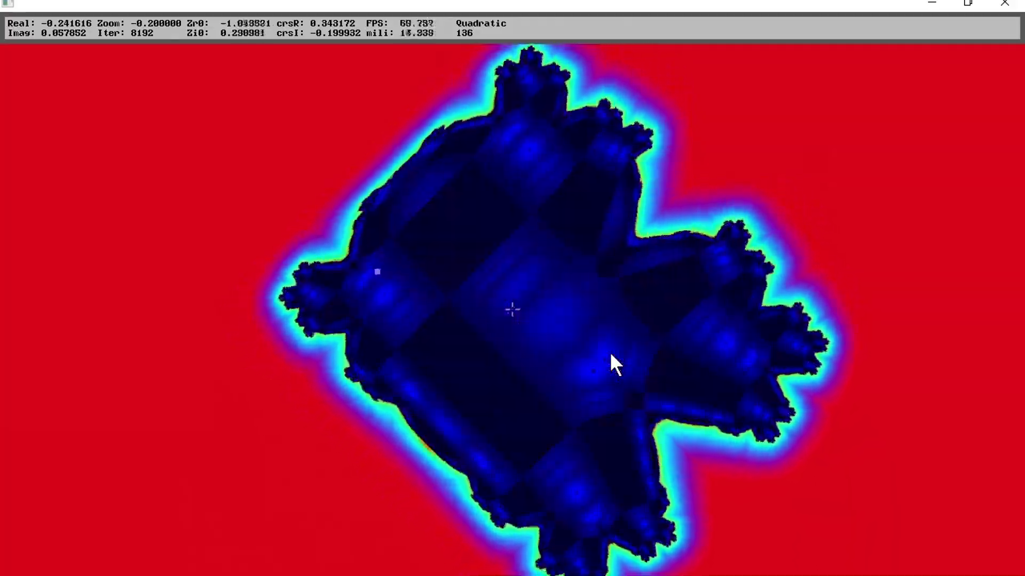
key(s)
key(d)
key(s)
key(a)
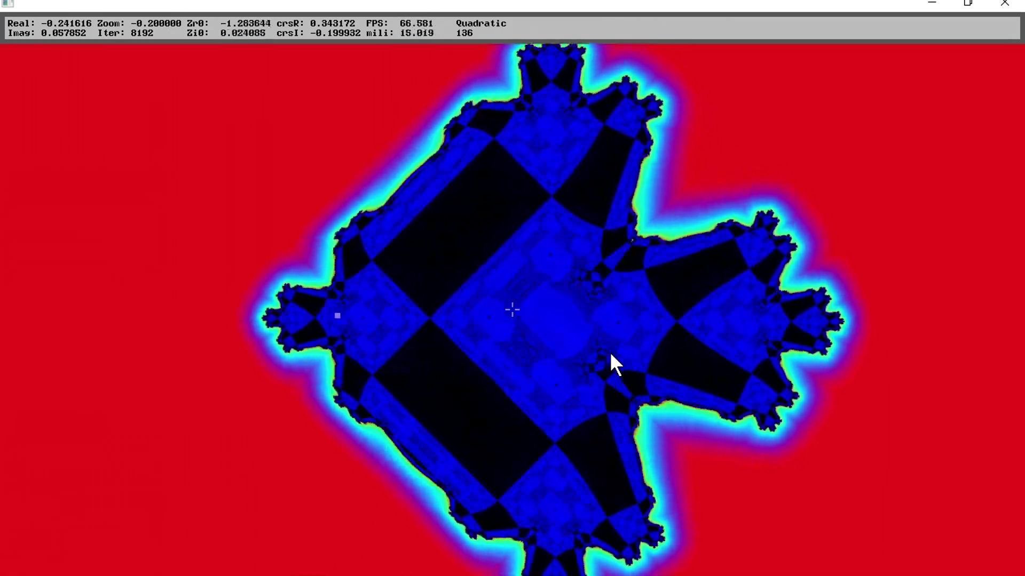
key(w)
Pan left and right while morphing, then reset Zr0 and Zi0 to zero.
key(Left)
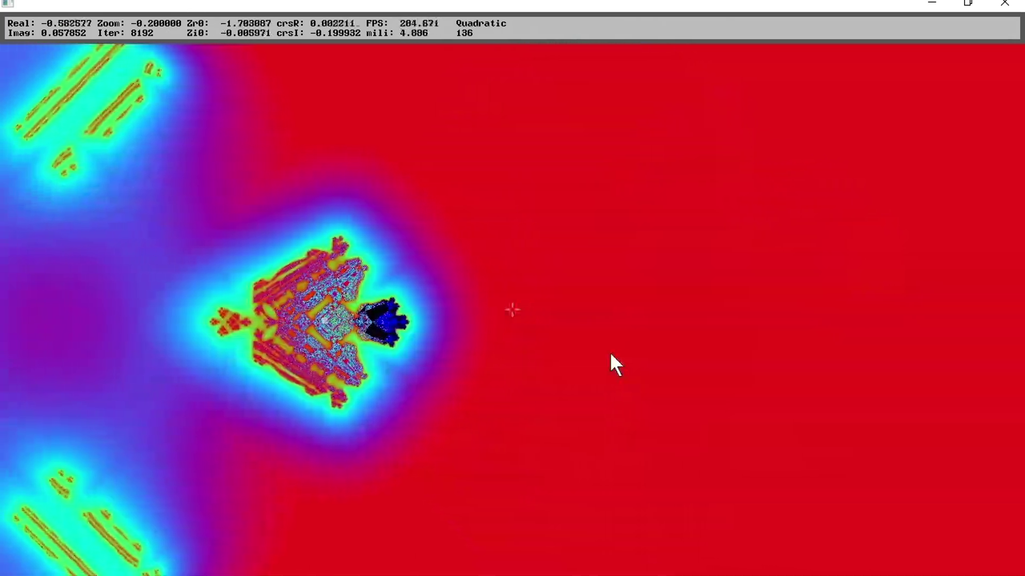
key(a)
key(Right)
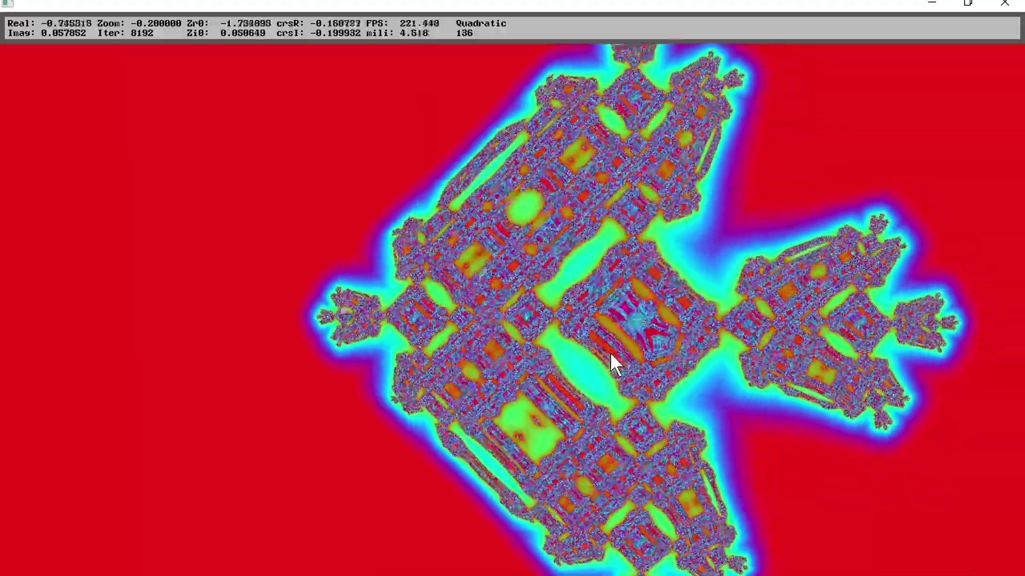
key(a)
key(d)
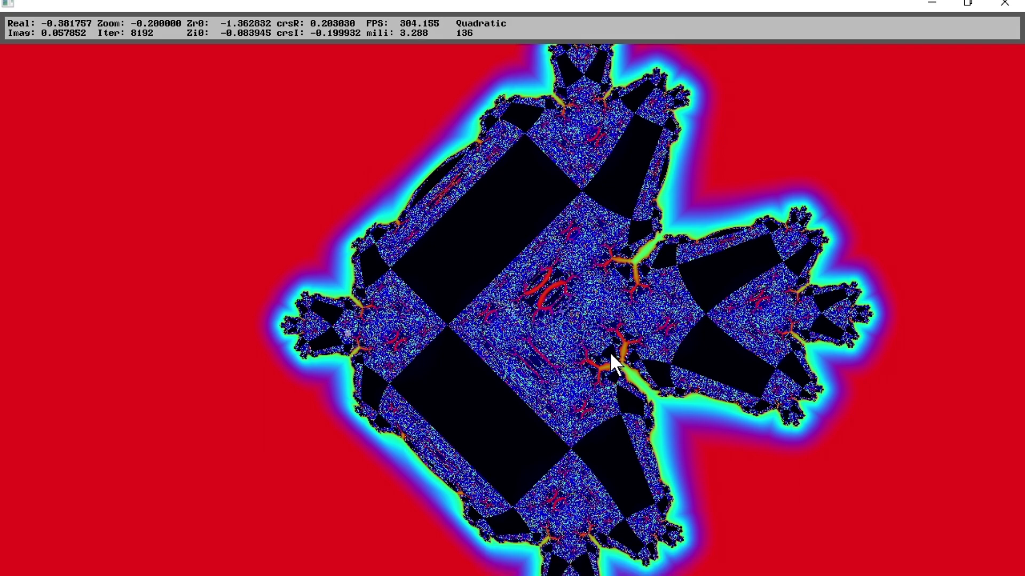
key(r)
key(i)
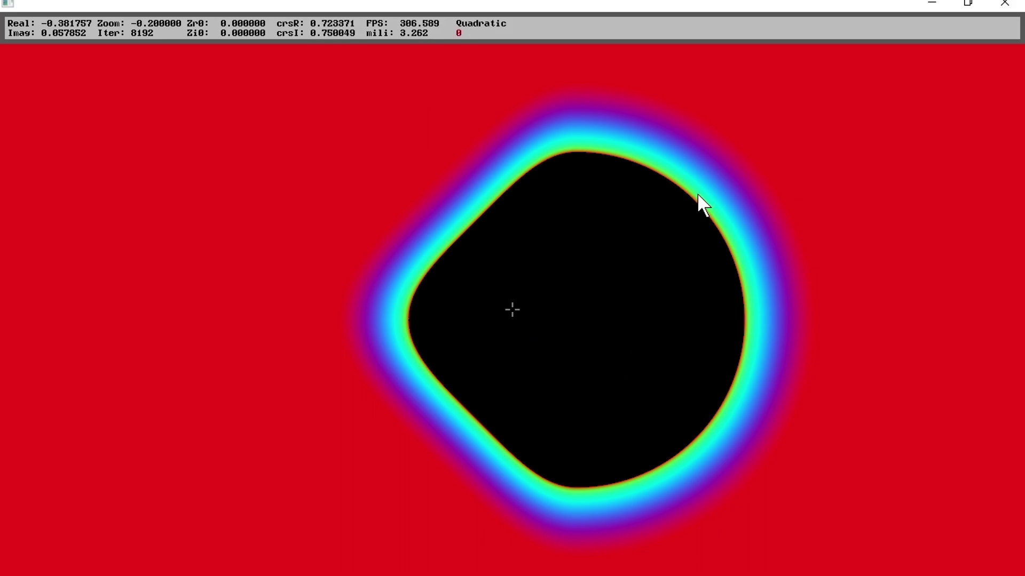
Switch to fractal 76 and shift its Real value to about -0.13.
key(space)
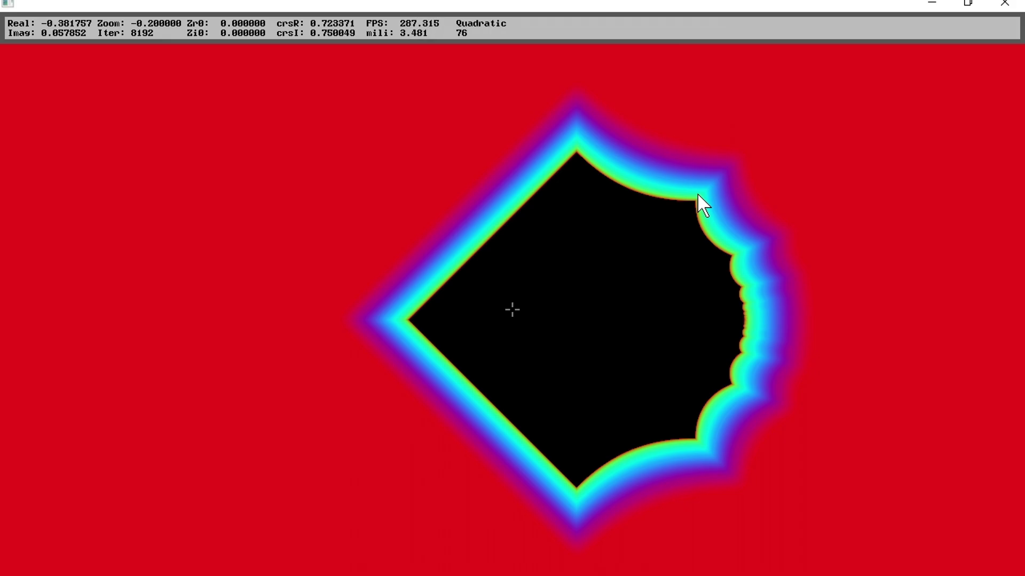
key(Right)
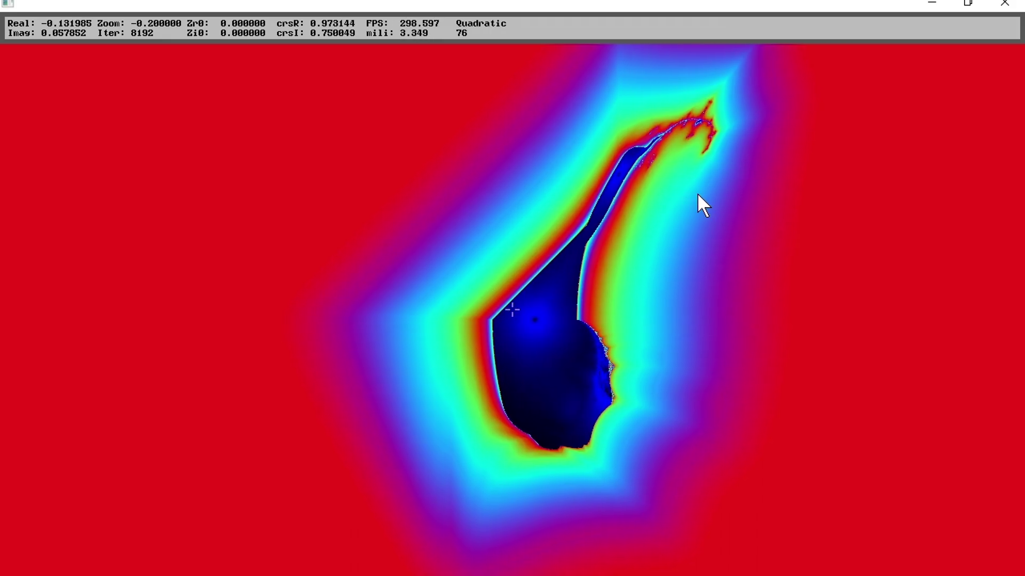